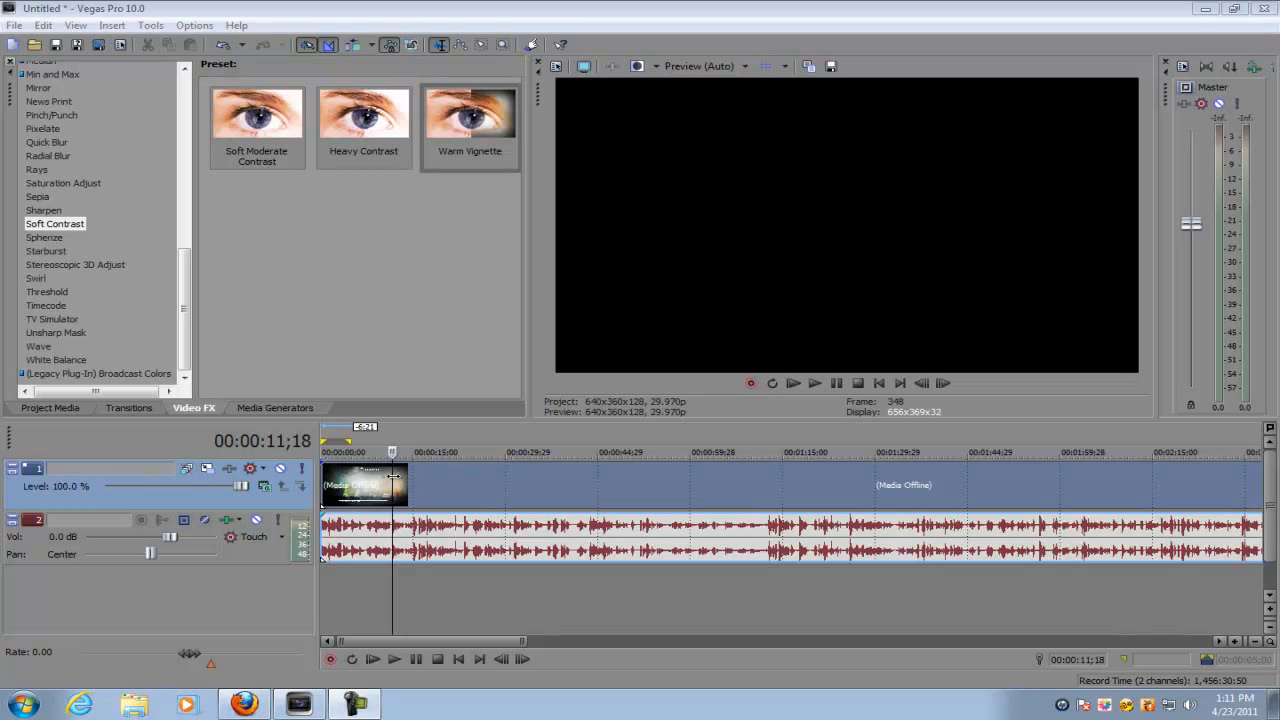
Skim the gameplay and zoom in to land on the hallway frame at 00:00:31;22.
{"action": "left_click", "coordinate": [434, 488]}
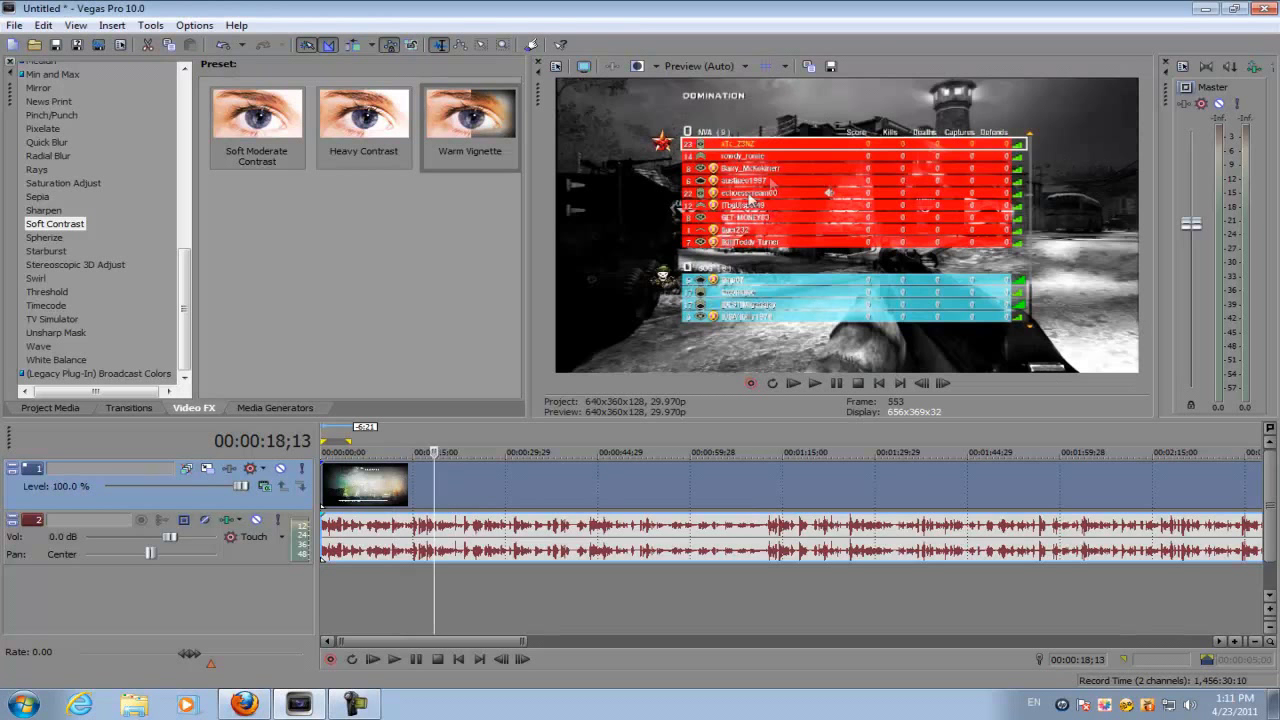
{"action": "left_click", "coordinate": [443, 495]}
{"action": "left_click", "coordinate": [457, 495]}
{"action": "left_click", "coordinate": [485, 492]}
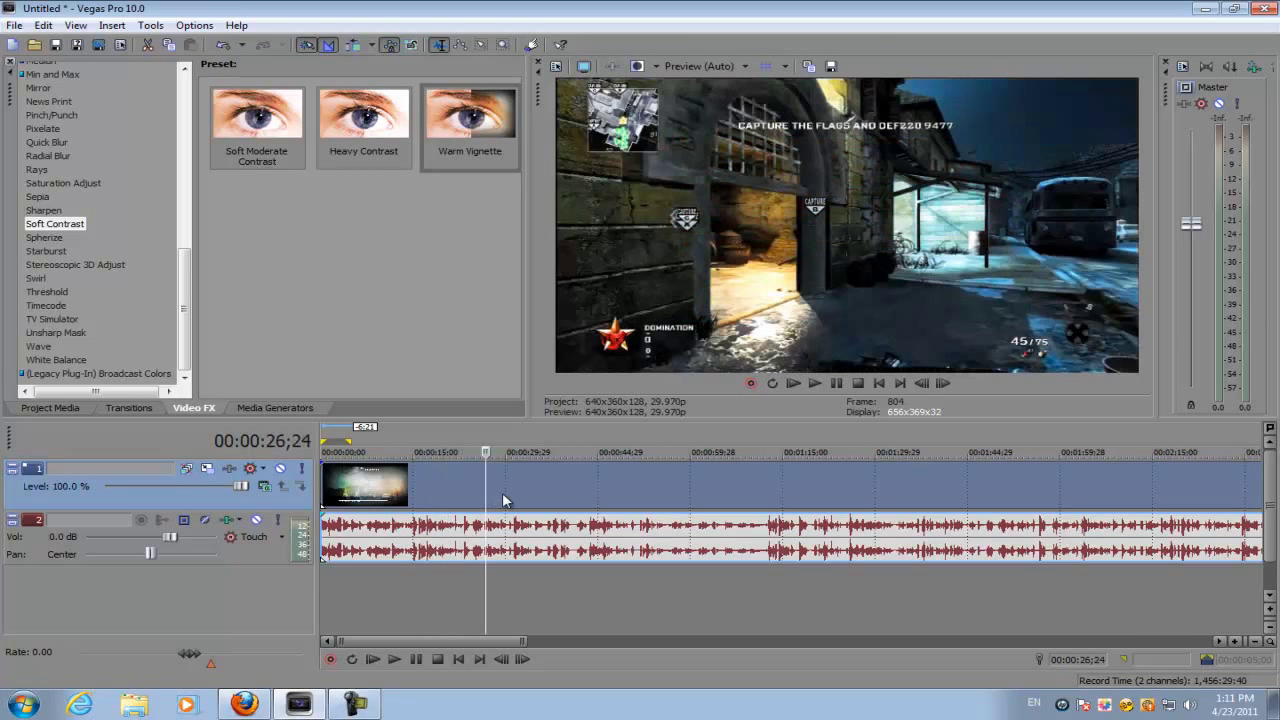
{"action": "left_click", "coordinate": [503, 495]}
{"action": "left_click", "coordinate": [521, 499]}
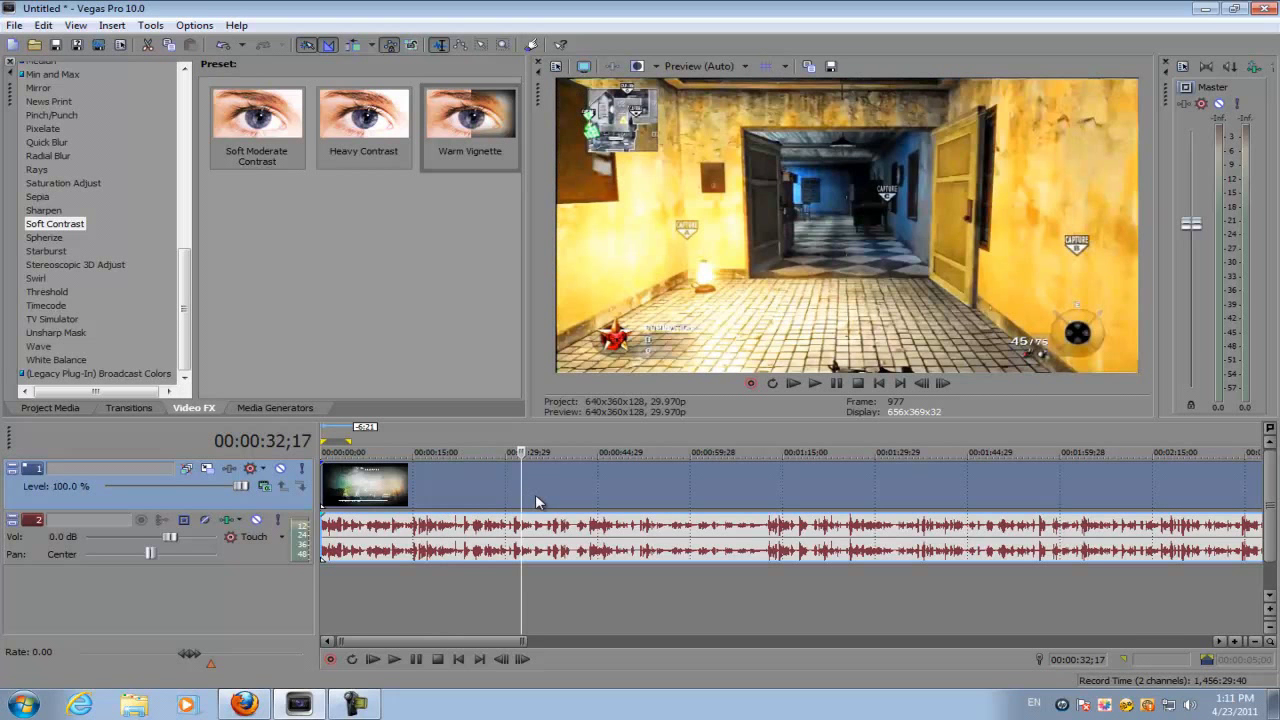
{"action": "scroll", "coordinate": [541, 505], "scroll_direction": "up", "scroll_amount": 5}
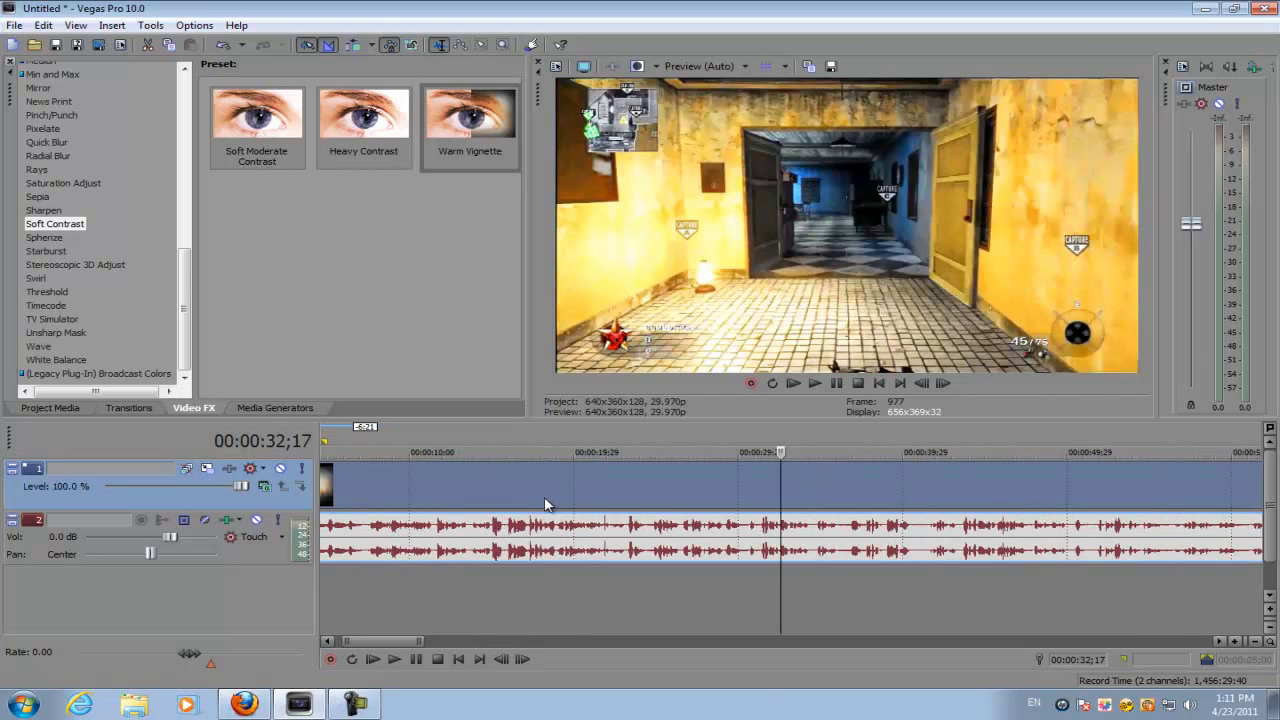
{"action": "left_click", "coordinate": [676, 525]}
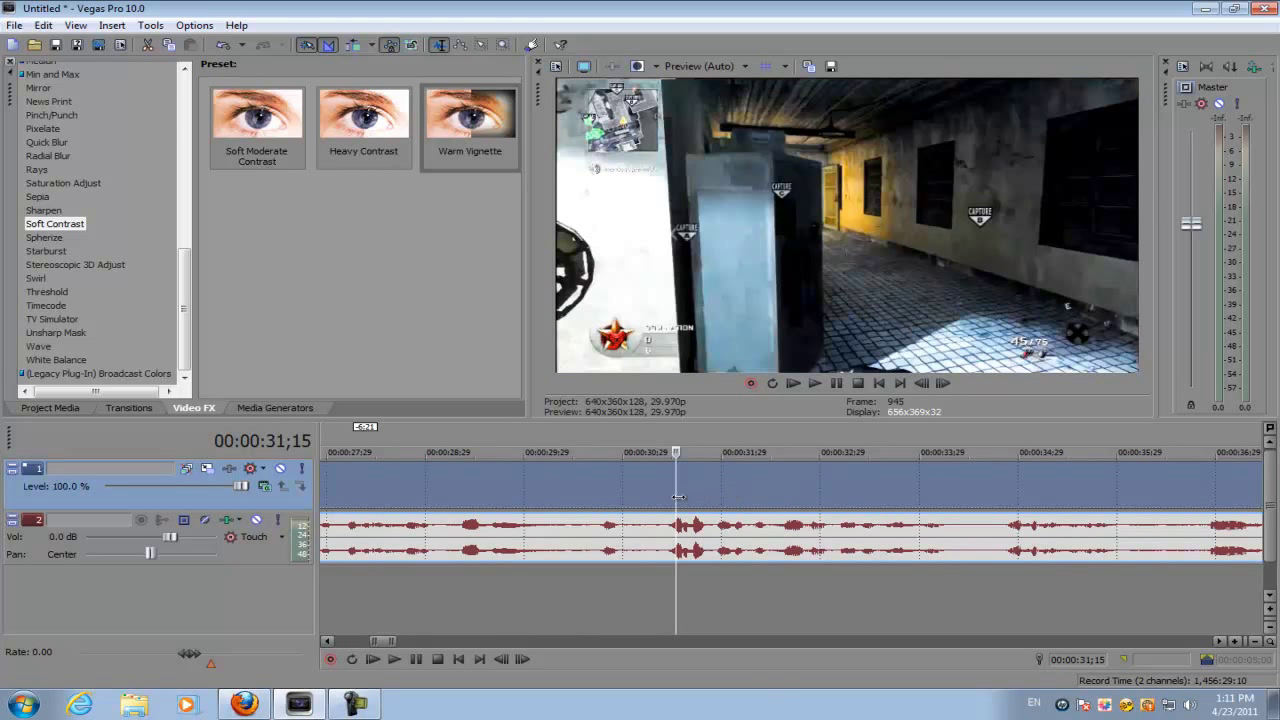
{"action": "left_click_drag", "start_coordinate": [678, 497], "coordinate": [700, 505]}
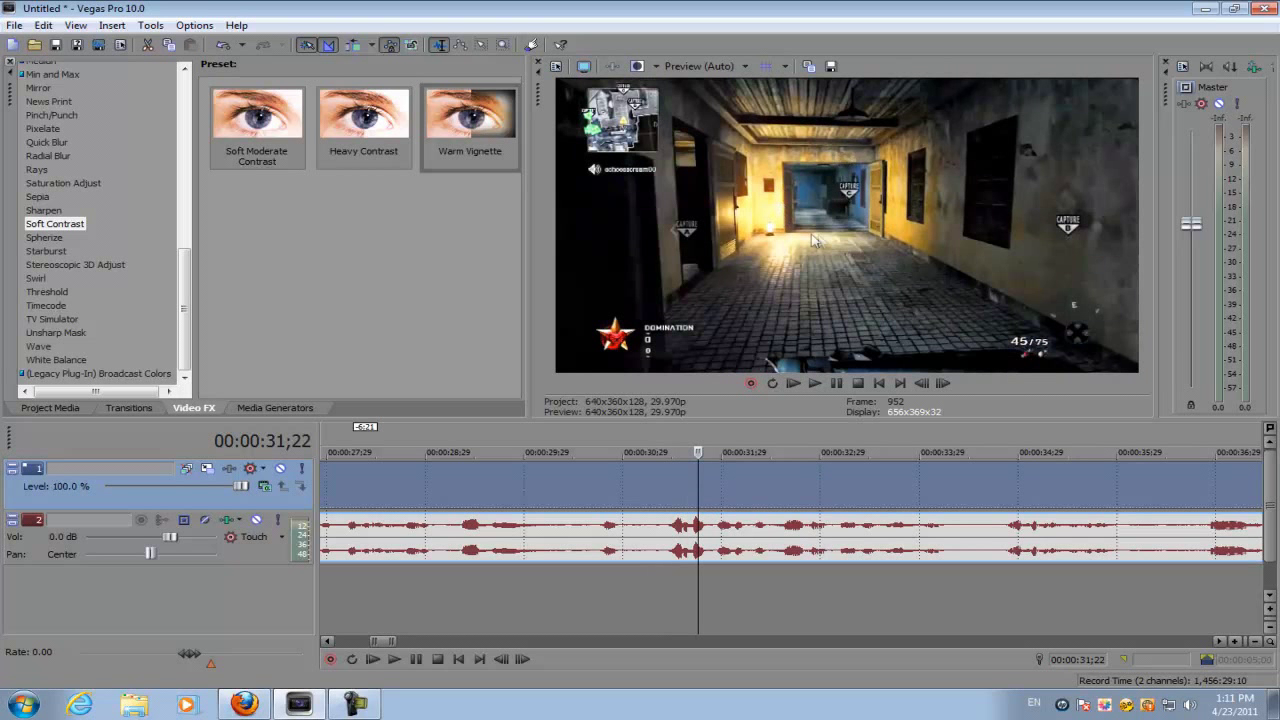
Delete the footage event before the hallway frame.
{"action": "left_click", "coordinate": [683, 500]}
{"action": "right_click", "coordinate": [640, 490]}
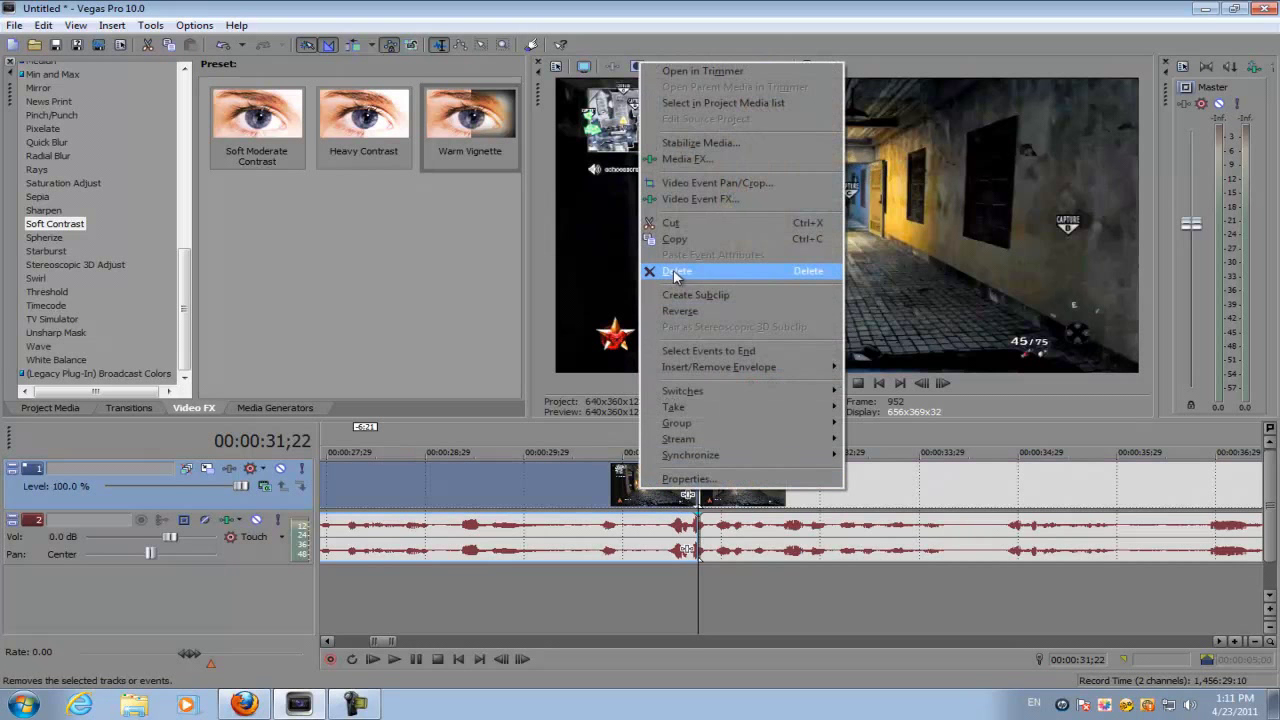
{"action": "left_click", "coordinate": [679, 273]}
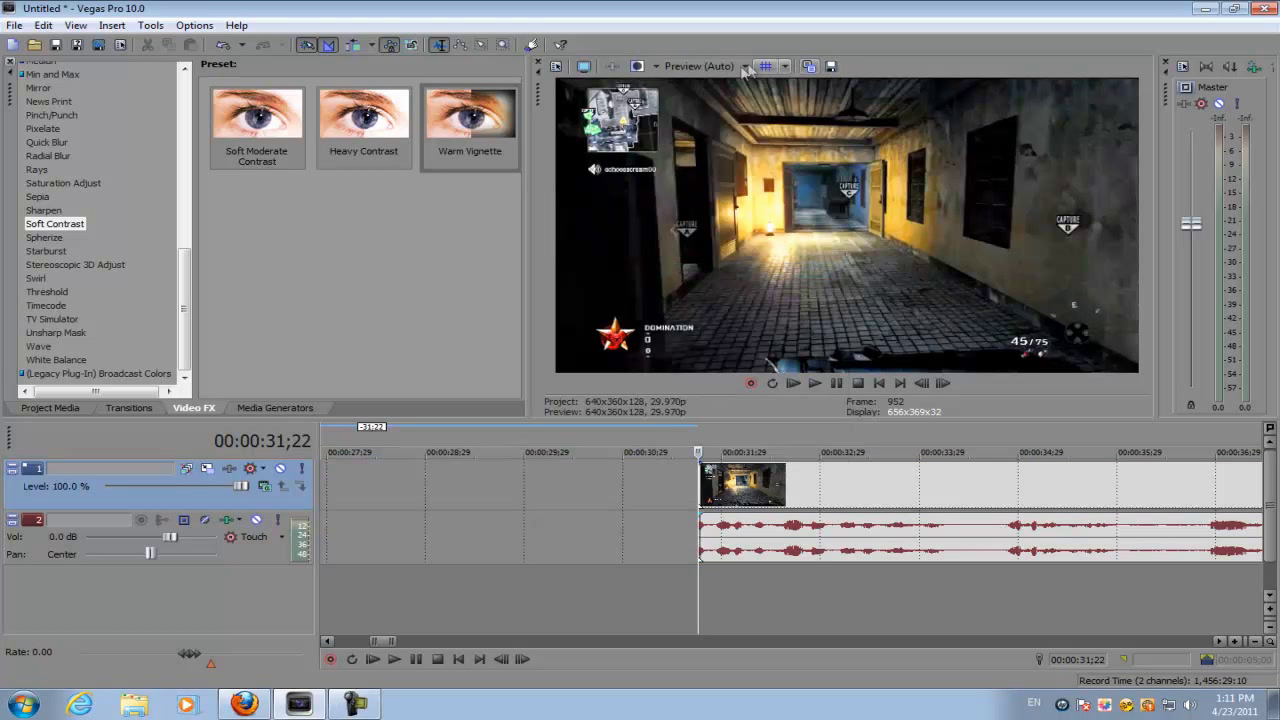
Set preview quality to Best (Full) and save the frame snapshot as Image1.jpg.
{"action": "left_click", "coordinate": [745, 67]}
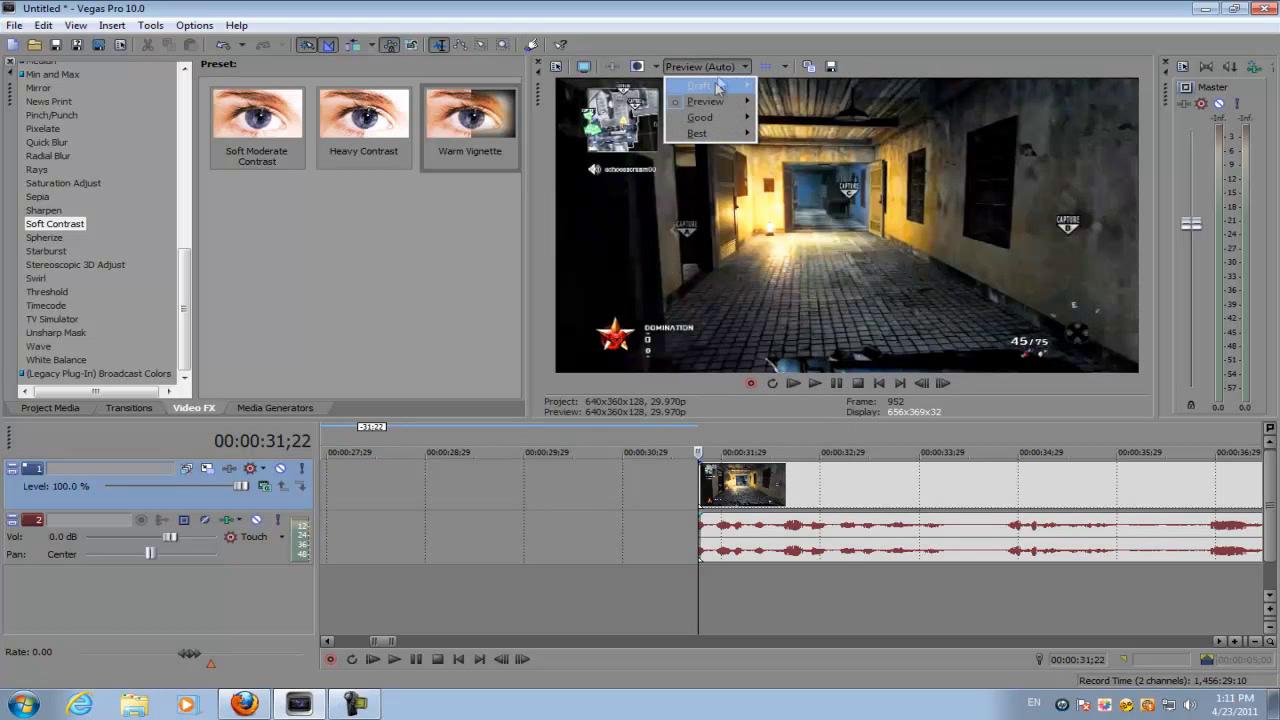
{"action": "mouse_move", "coordinate": [705, 133]}
{"action": "left_click", "coordinate": [798, 137]}
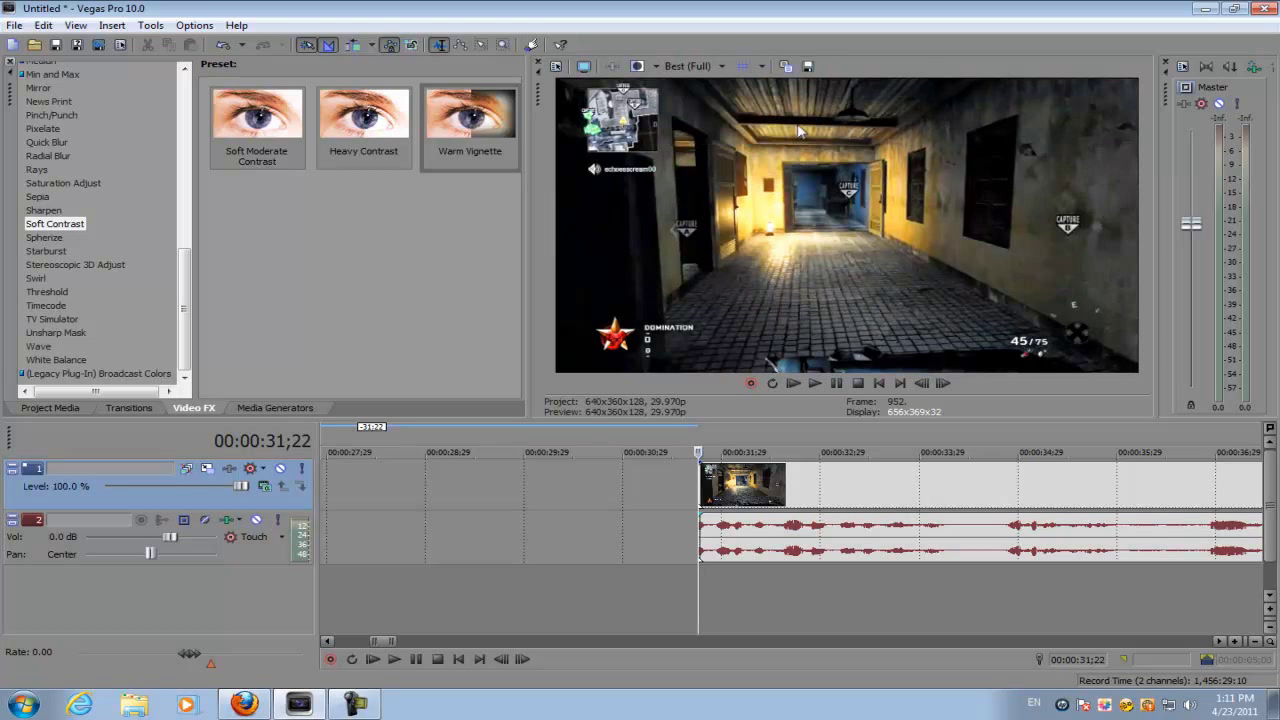
{"action": "left_click", "coordinate": [808, 66]}
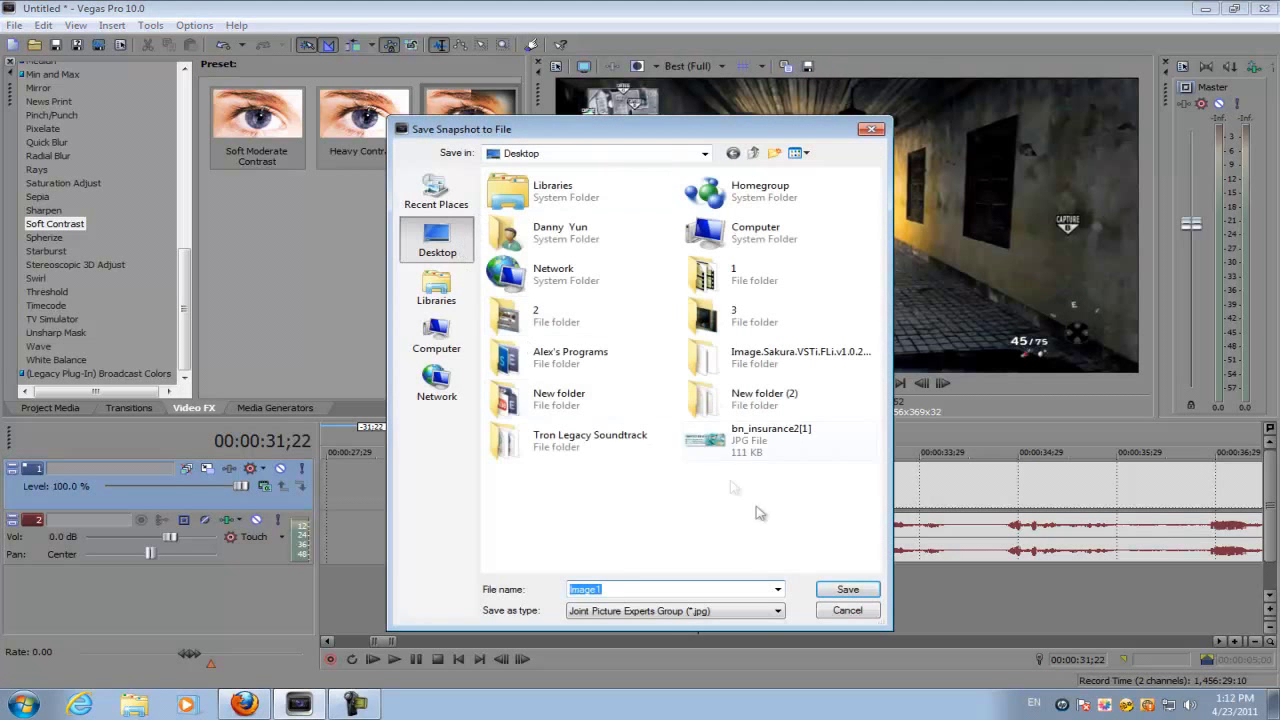
{"action": "left_click", "coordinate": [848, 589]}
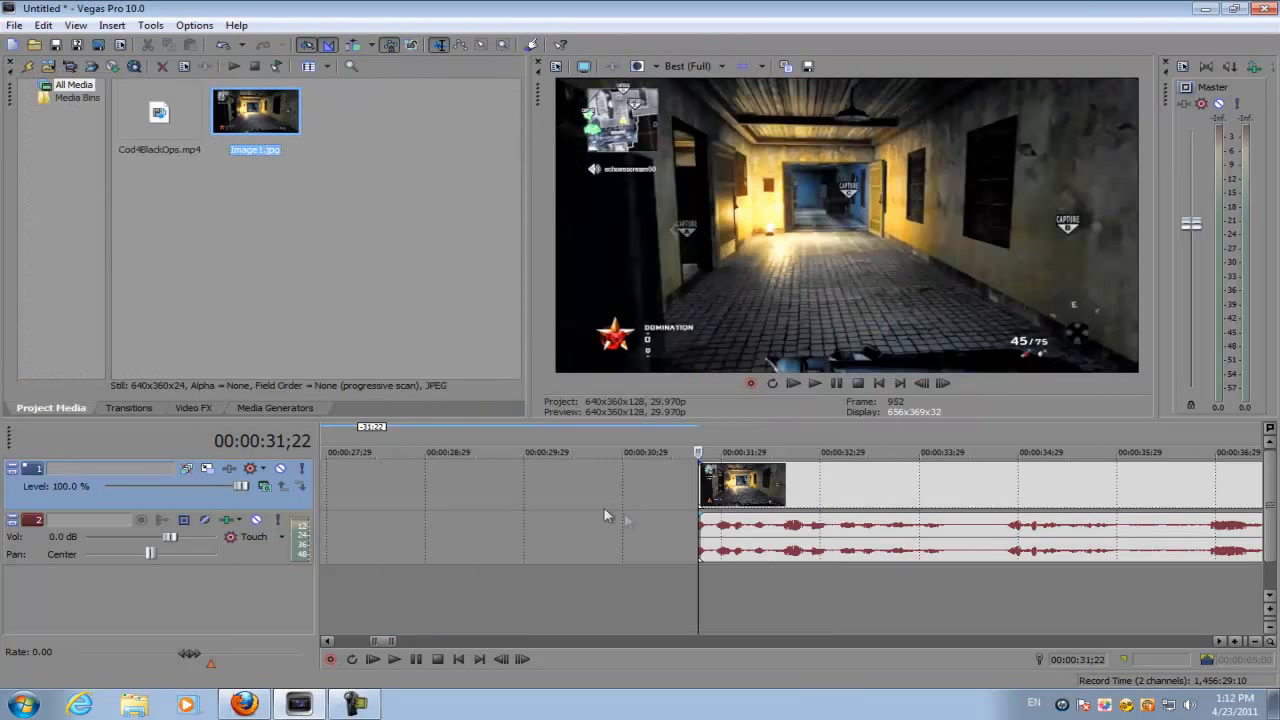
{"action": "left_click", "coordinate": [388, 474]}
Place Image1.jpg at the start of track 1 and lengthen the still up to the gameplay clip.
{"action": "scroll", "coordinate": [386, 473], "scroll_direction": "down", "scroll_amount": 3}
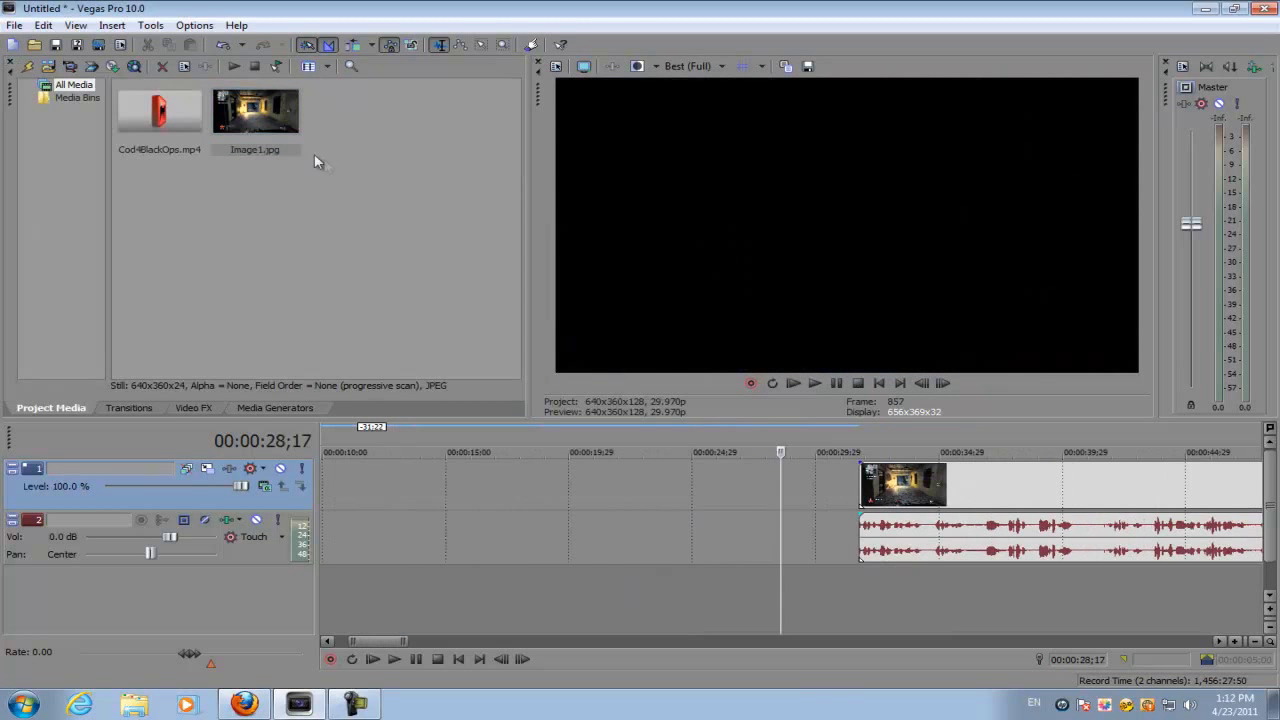
{"action": "left_click_drag", "start_coordinate": [326, 430], "coordinate": [340, 490]}
{"action": "scroll", "coordinate": [352, 485], "scroll_direction": "down", "scroll_amount": 3}
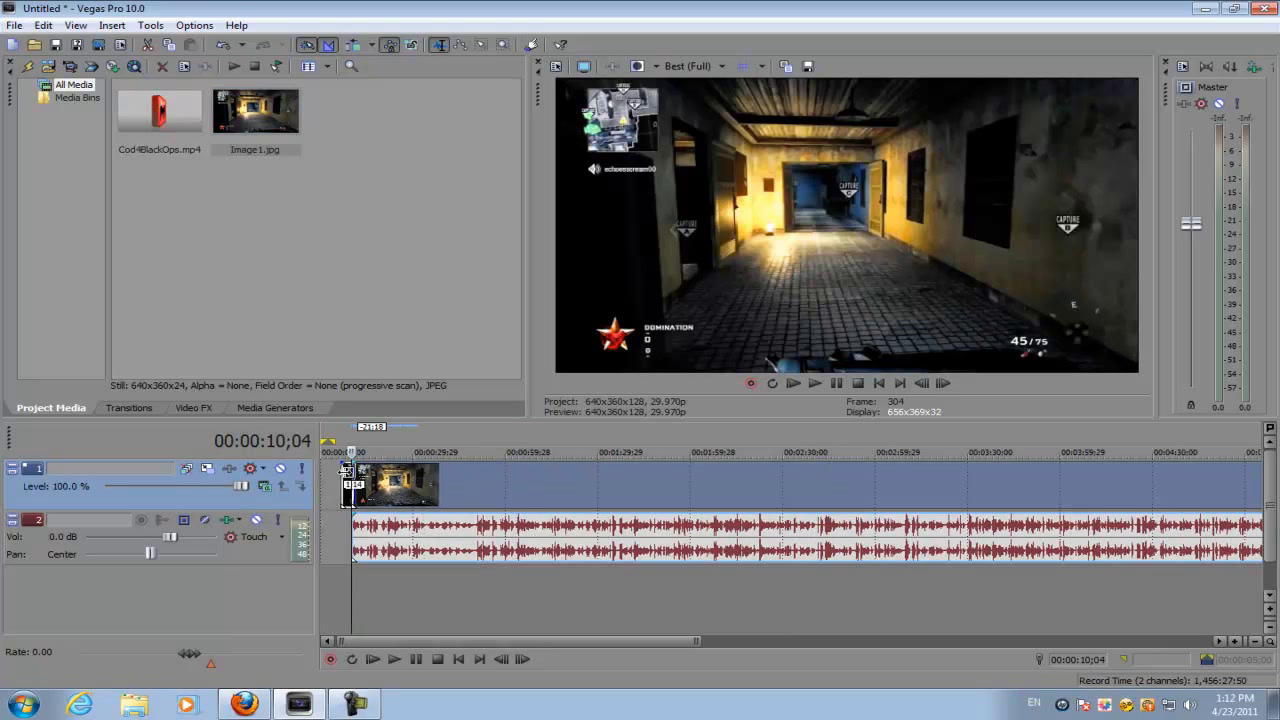
{"action": "left_click", "coordinate": [322, 480]}
{"action": "scroll", "coordinate": [677, 474], "scroll_direction": "up", "scroll_amount": 3}
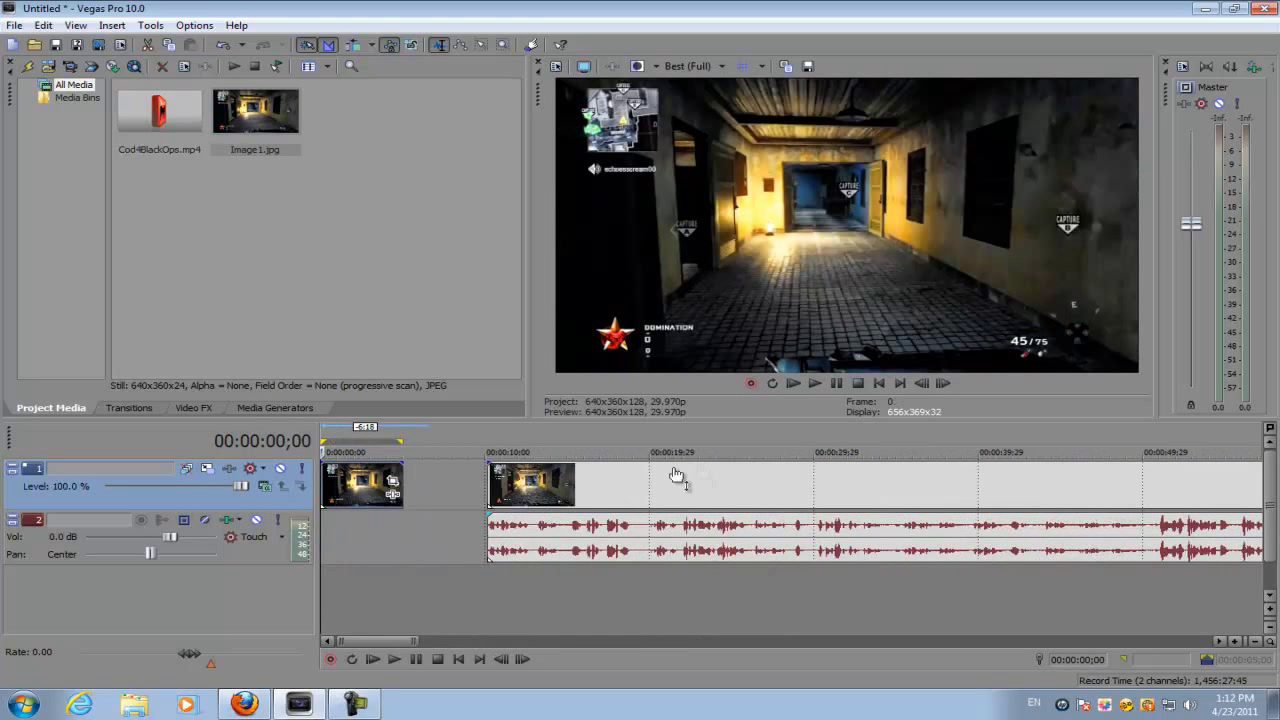
{"action": "left_click_drag", "start_coordinate": [677, 474], "coordinate": [581, 475]}
{"action": "scroll", "coordinate": [615, 522], "scroll_direction": "up", "scroll_amount": 4}
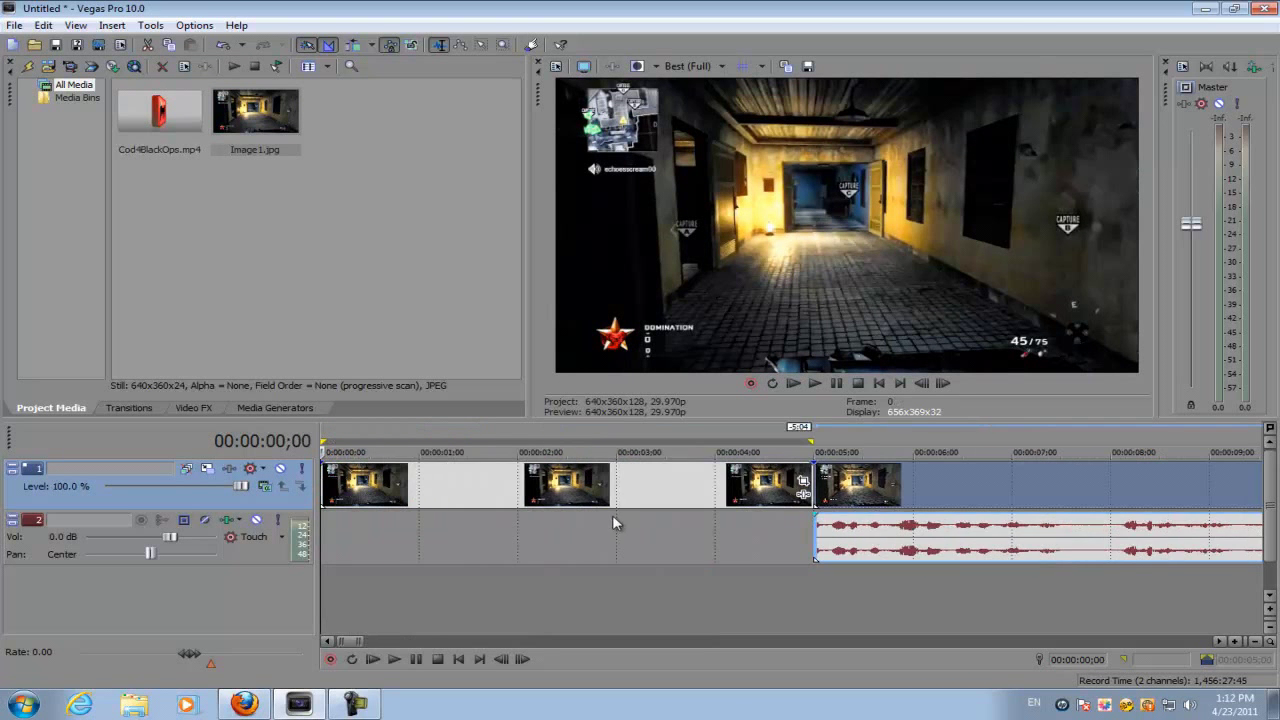
{"action": "left_click_drag", "start_coordinate": [907, 492], "coordinate": [1192, 483]}
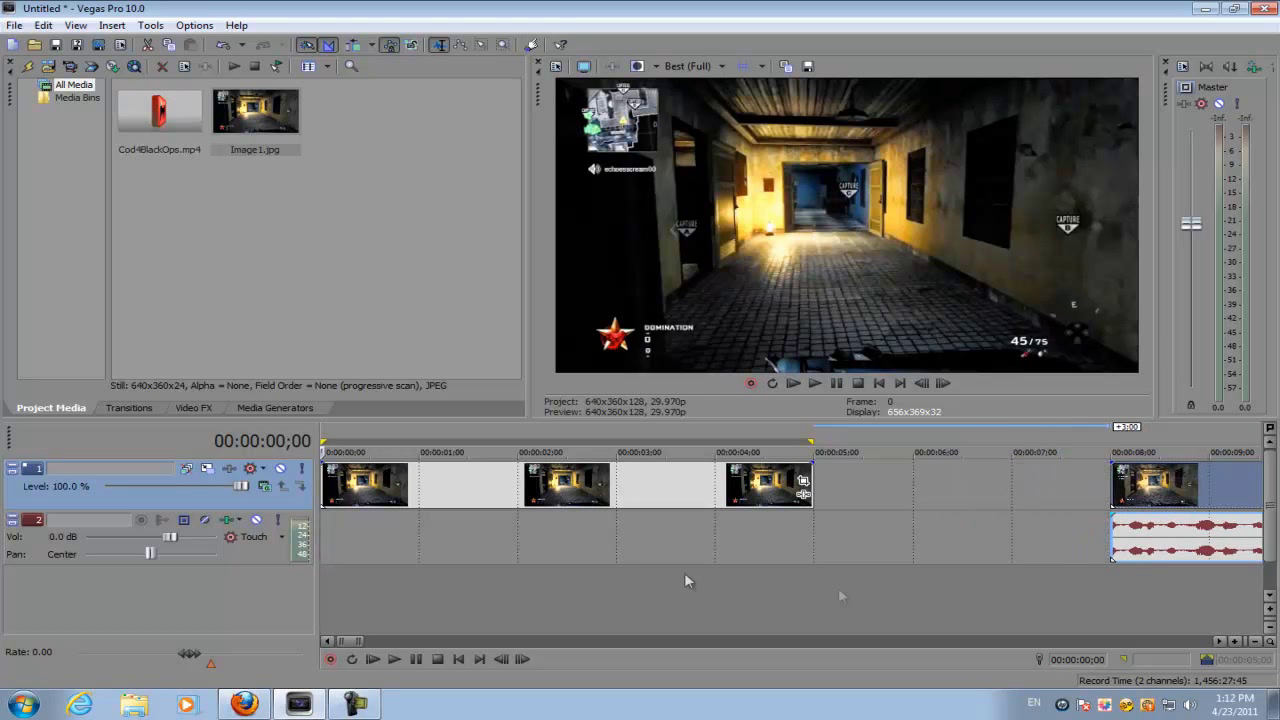
{"action": "scroll", "coordinate": [700, 505], "scroll_direction": "down", "scroll_amount": 3}
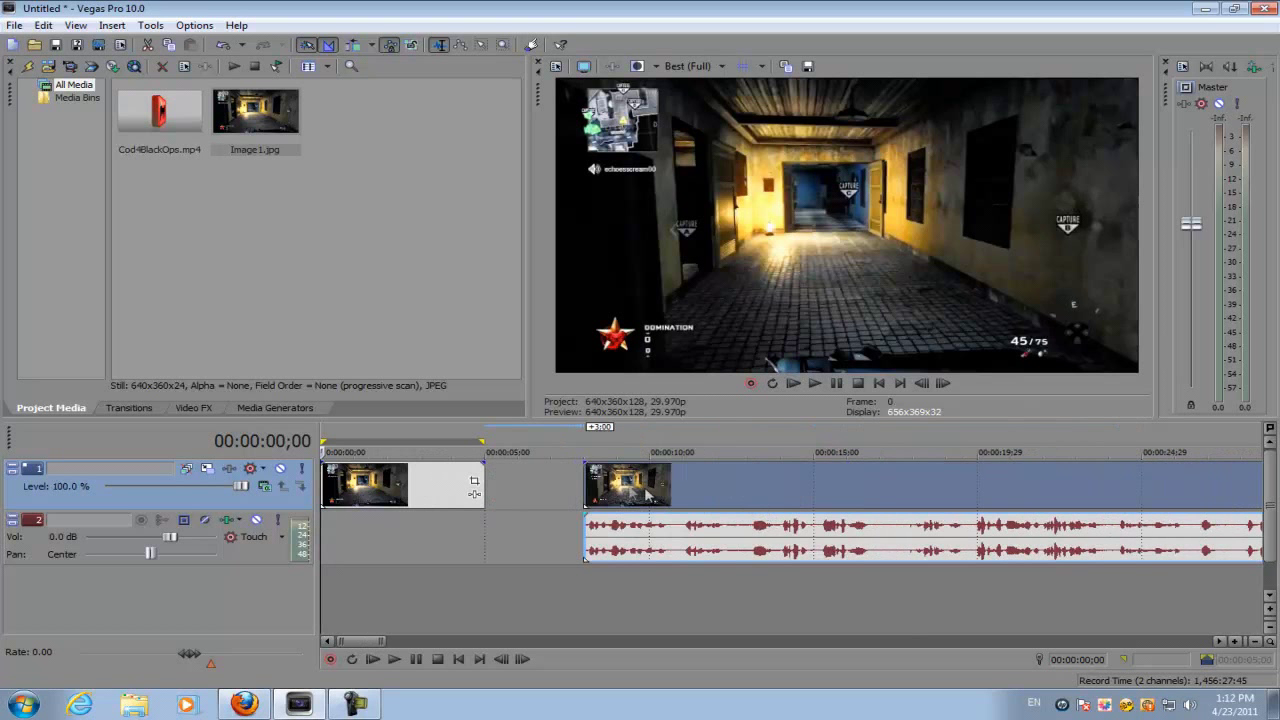
{"action": "left_click_drag", "start_coordinate": [490, 487], "coordinate": [580, 494]}
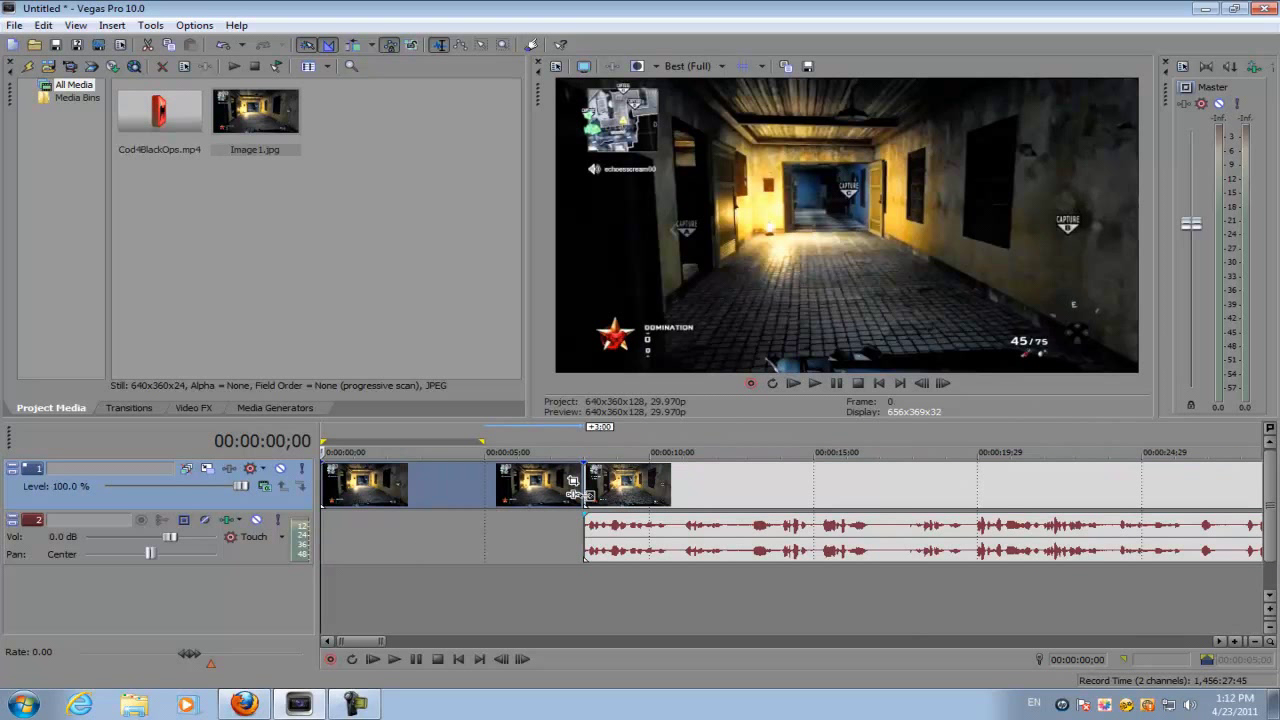
Play back the opening, then start the gameplay clip right after the still at 2 s.
{"action": "key", "text": "space"}
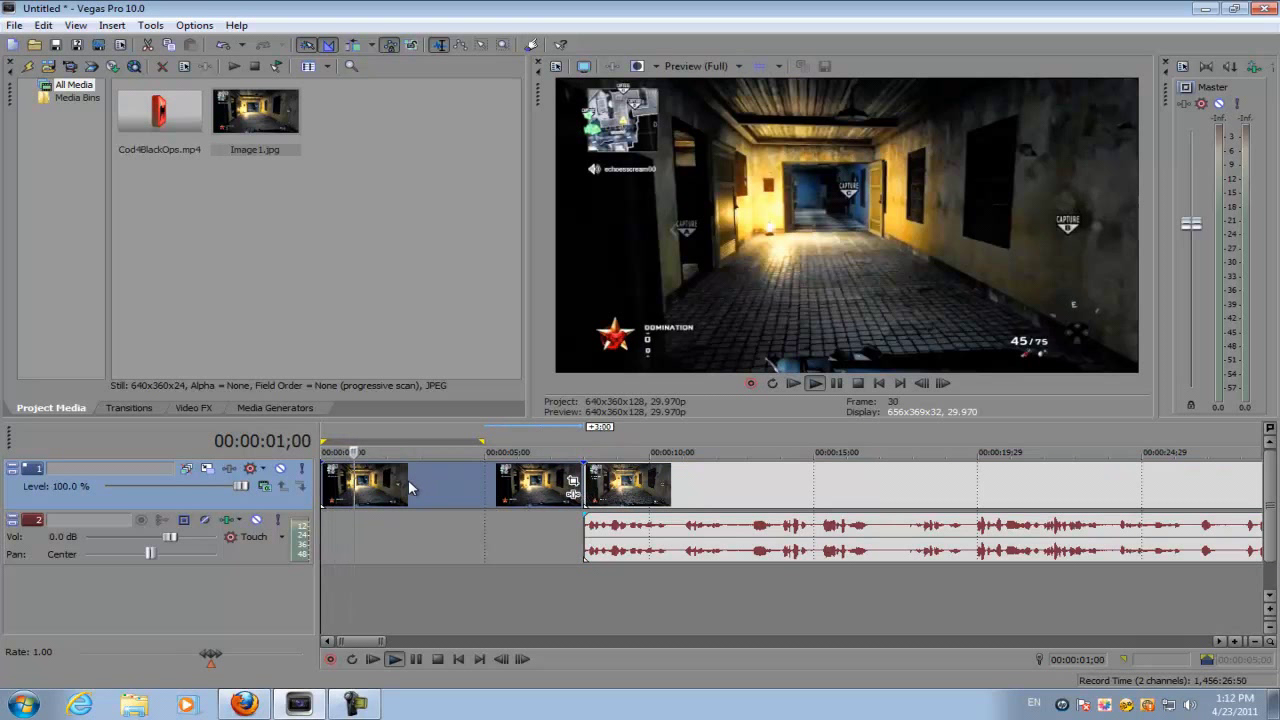
{"action": "key", "text": "space"}
{"action": "left_click", "coordinate": [389, 487]}
{"action": "scroll", "coordinate": [720, 500], "scroll_direction": "up", "scroll_amount": 6}
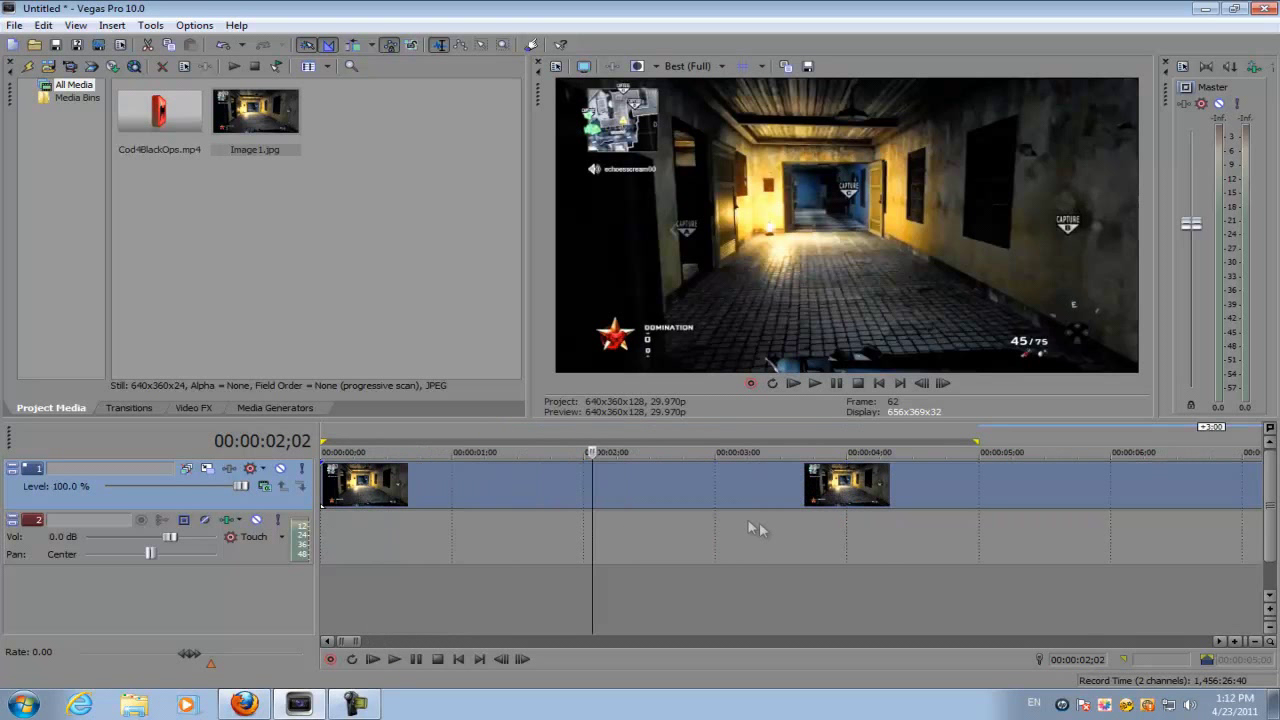
{"action": "scroll", "coordinate": [832, 500], "scroll_direction": "down", "scroll_amount": 5}
{"action": "right_click", "coordinate": [845, 495]}
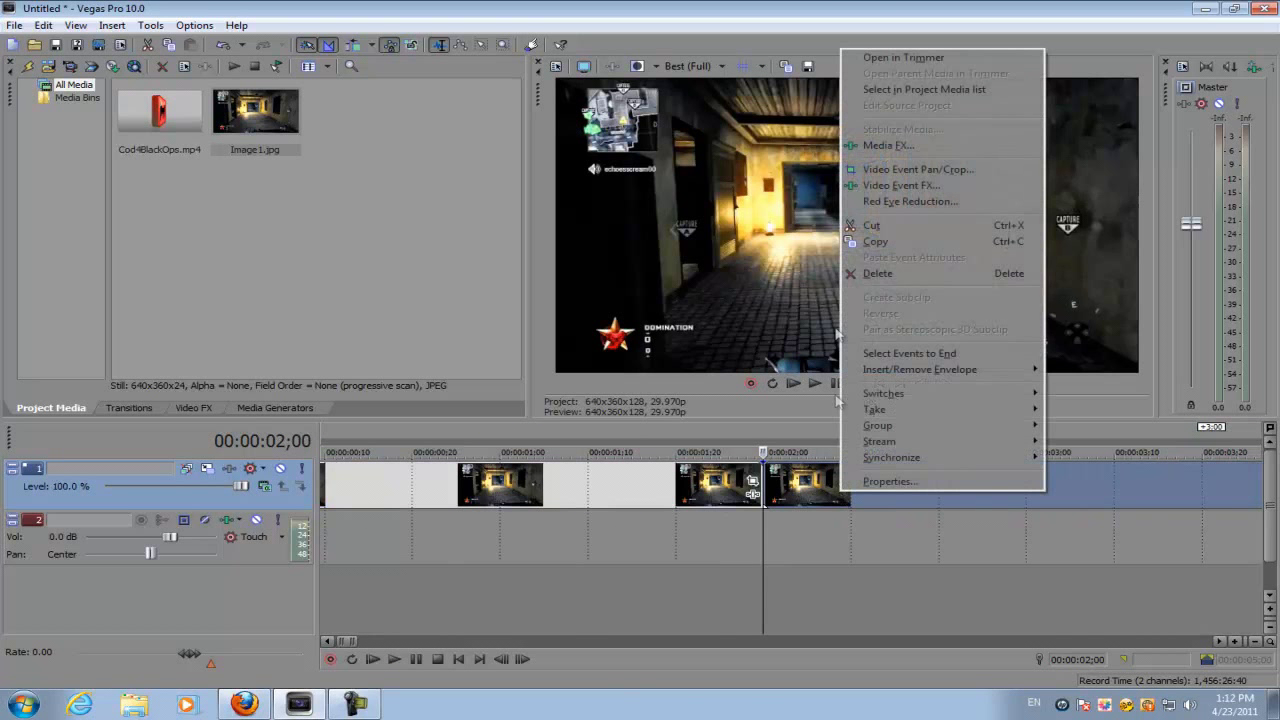
{"action": "left_click", "coordinate": [884, 337]}
{"action": "left_click_drag", "start_coordinate": [888, 500], "coordinate": [505, 481]}
In Event Pan/Crop, zoom Image1 in on the far doorway and rotate the view.
{"action": "double_click", "coordinate": [410, 488]}
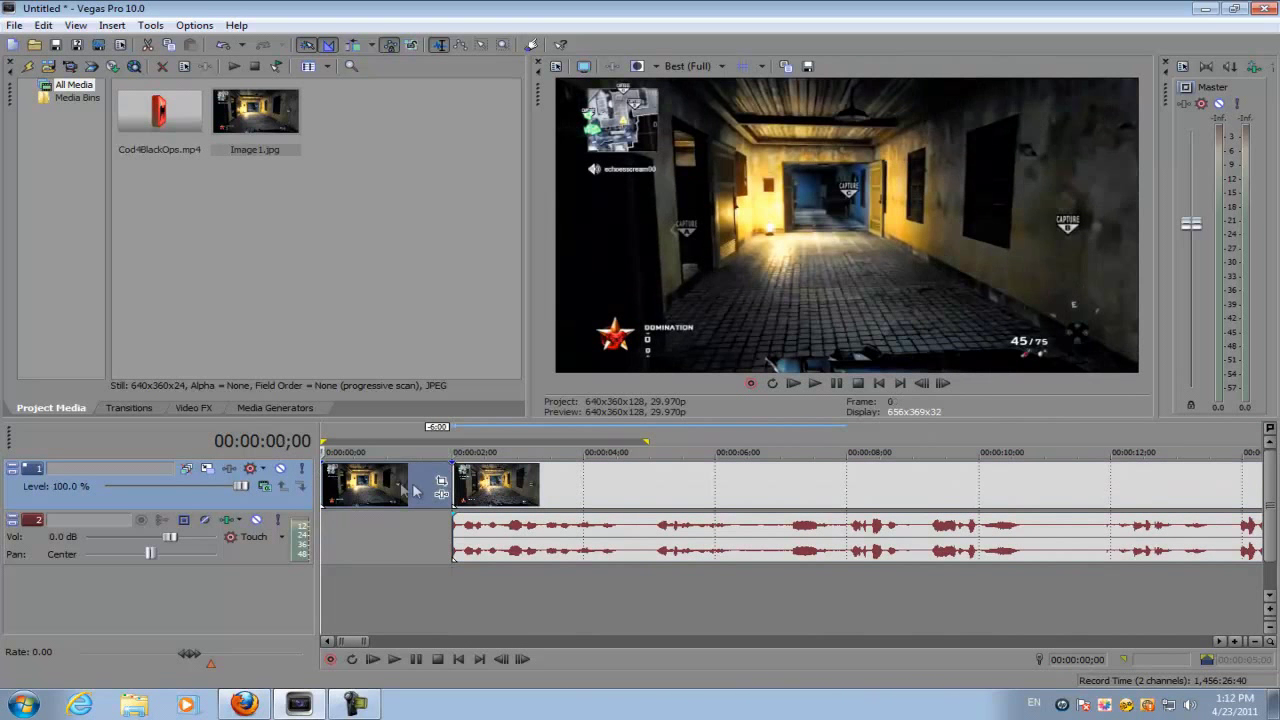
{"action": "scroll", "coordinate": [545, 514], "scroll_direction": "up", "scroll_amount": 3}
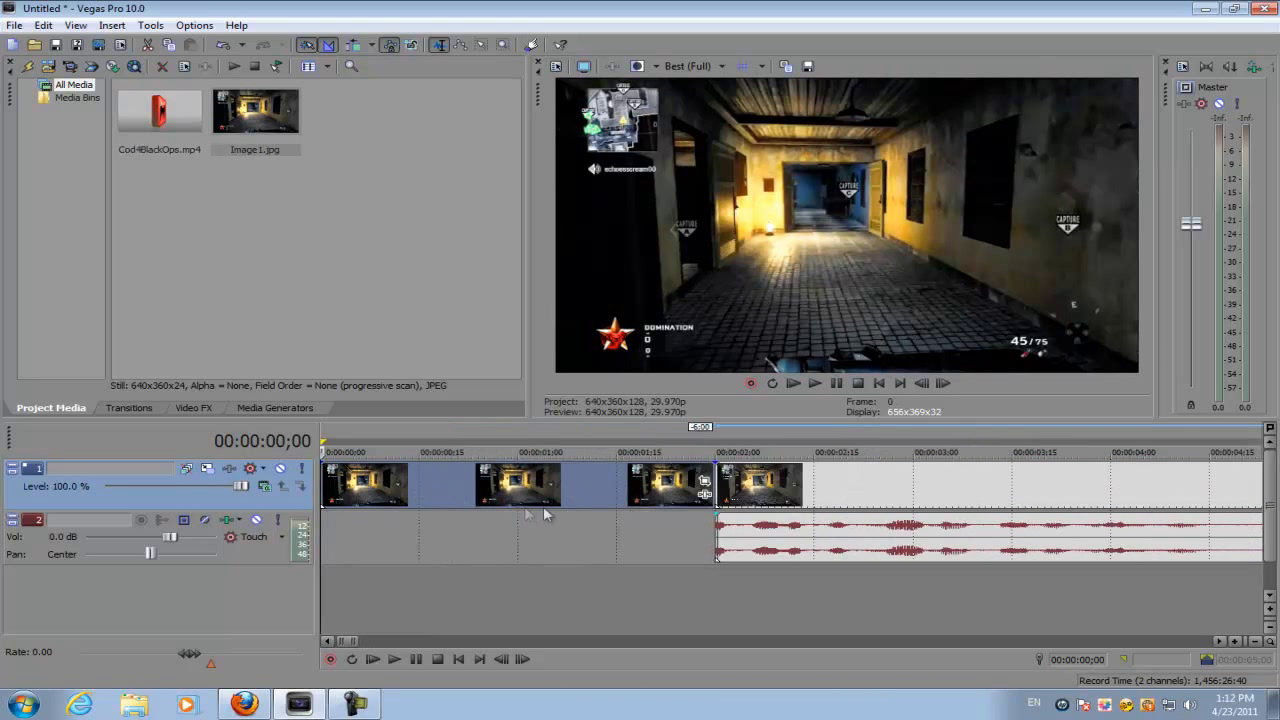
{"action": "left_click", "coordinate": [705, 486]}
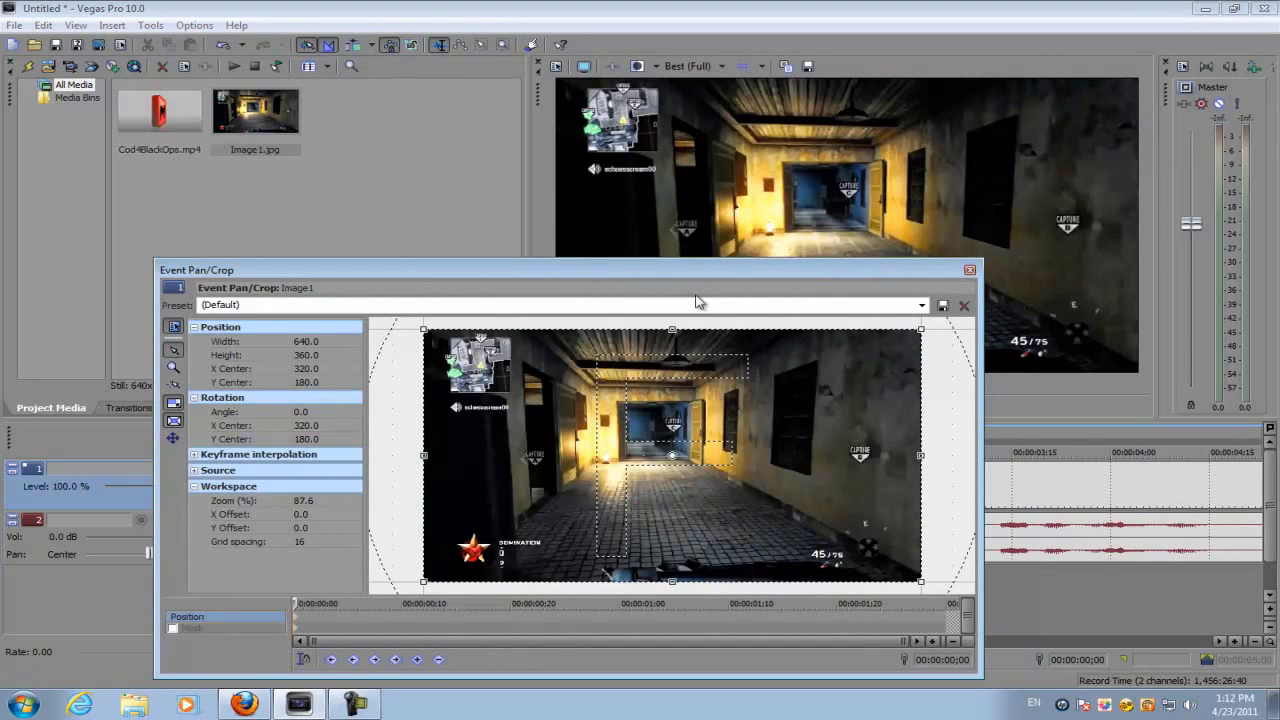
{"action": "left_click_drag", "start_coordinate": [673, 330], "coordinate": [676, 428]}
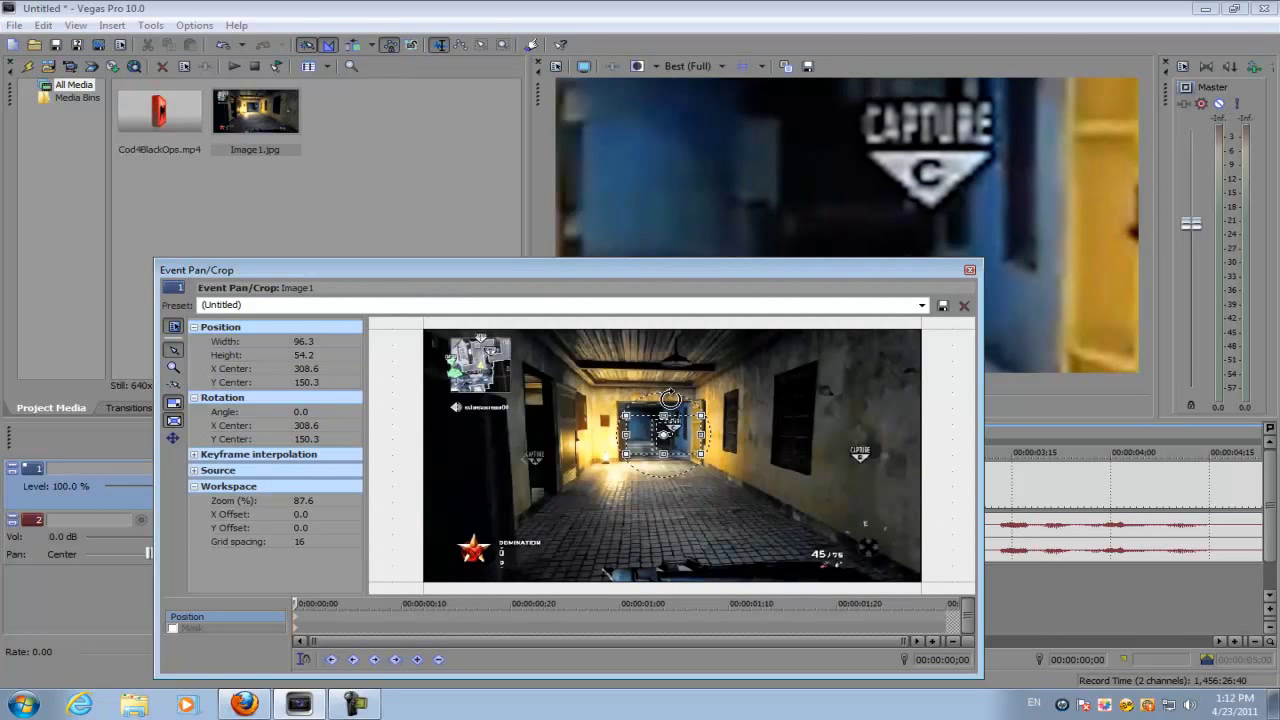
{"action": "left_click_drag", "start_coordinate": [670, 399], "coordinate": [627, 494]}
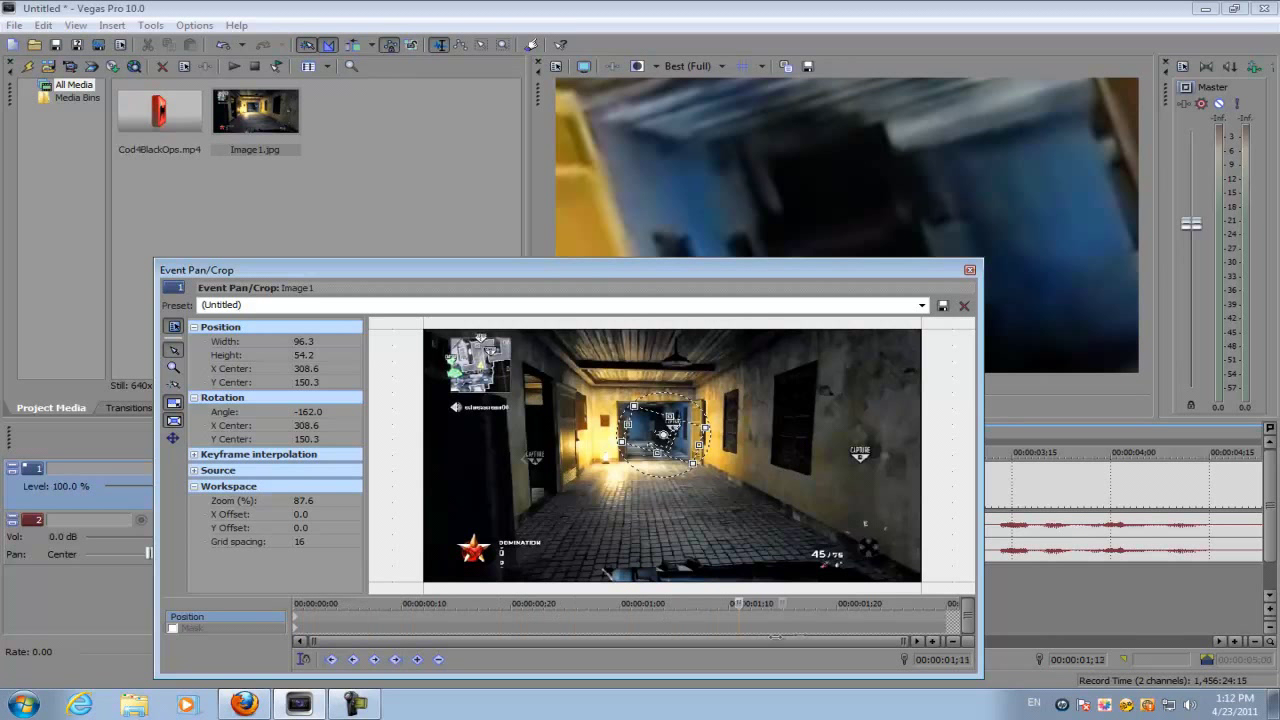
Restore the crop to the full frame at the final keyframe near 00:00:01;20.
{"action": "left_click", "coordinate": [958, 638]}
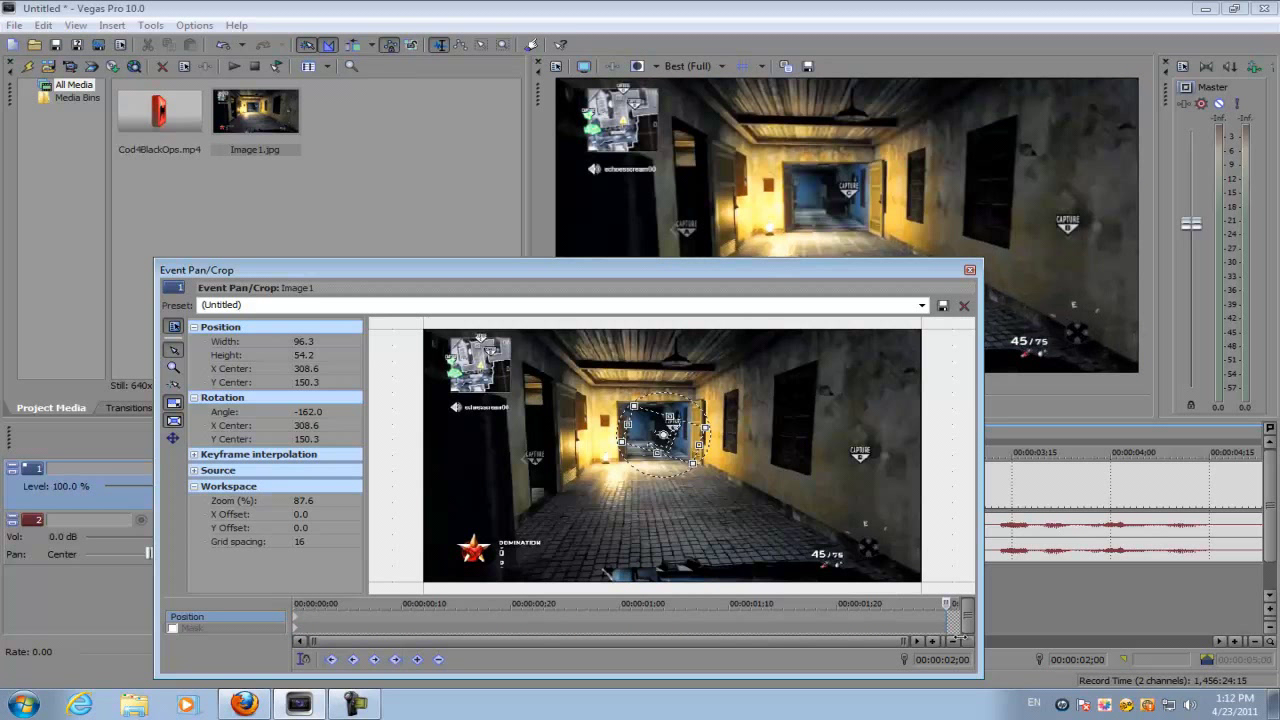
{"action": "left_click", "coordinate": [891, 628]}
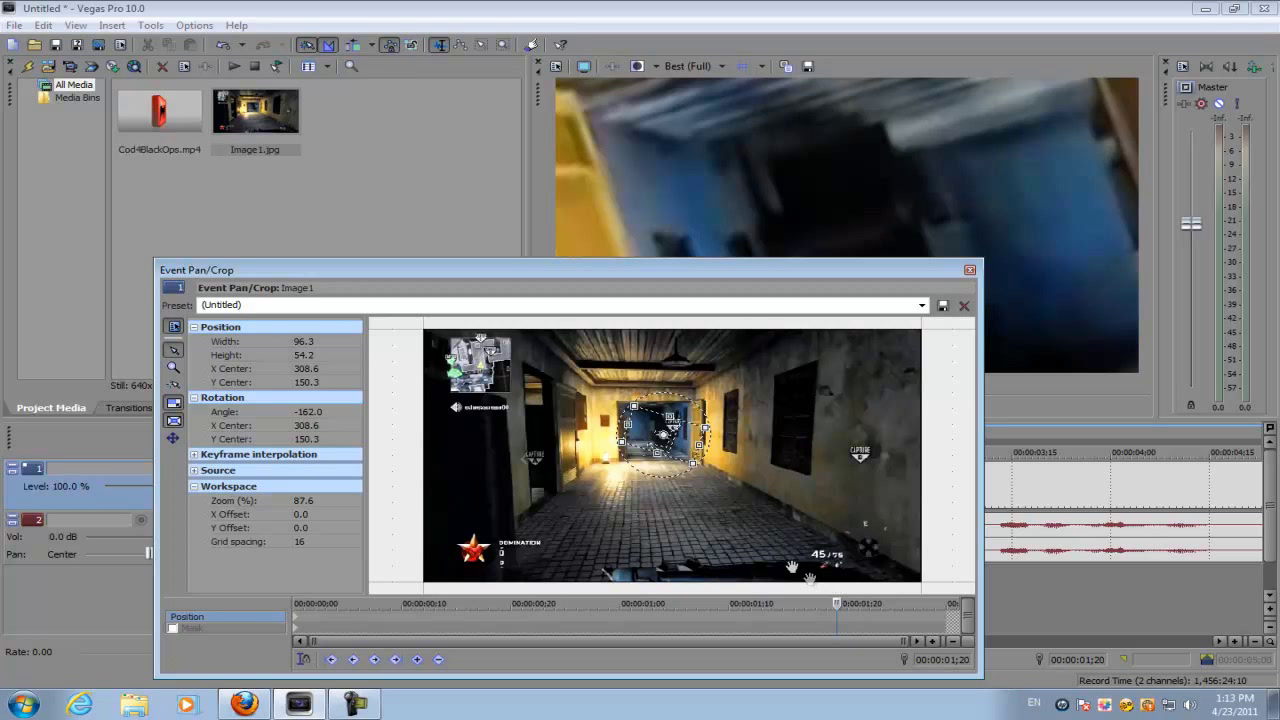
{"action": "left_click_drag", "start_coordinate": [833, 608], "coordinate": [847, 606]}
{"action": "right_click", "coordinate": [670, 441]}
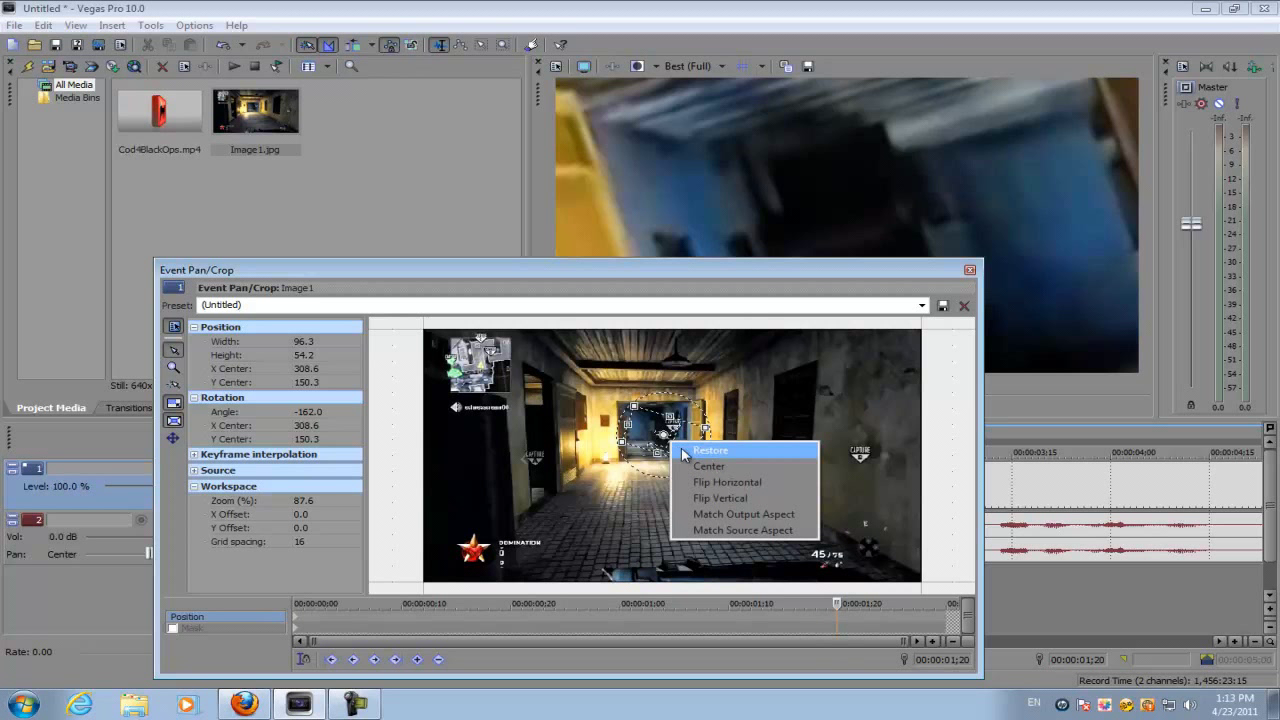
{"action": "left_click", "coordinate": [684, 455]}
Close Pan/Crop, shorten the loop region to the opening and play it back.
{"action": "left_click", "coordinate": [969, 271]}
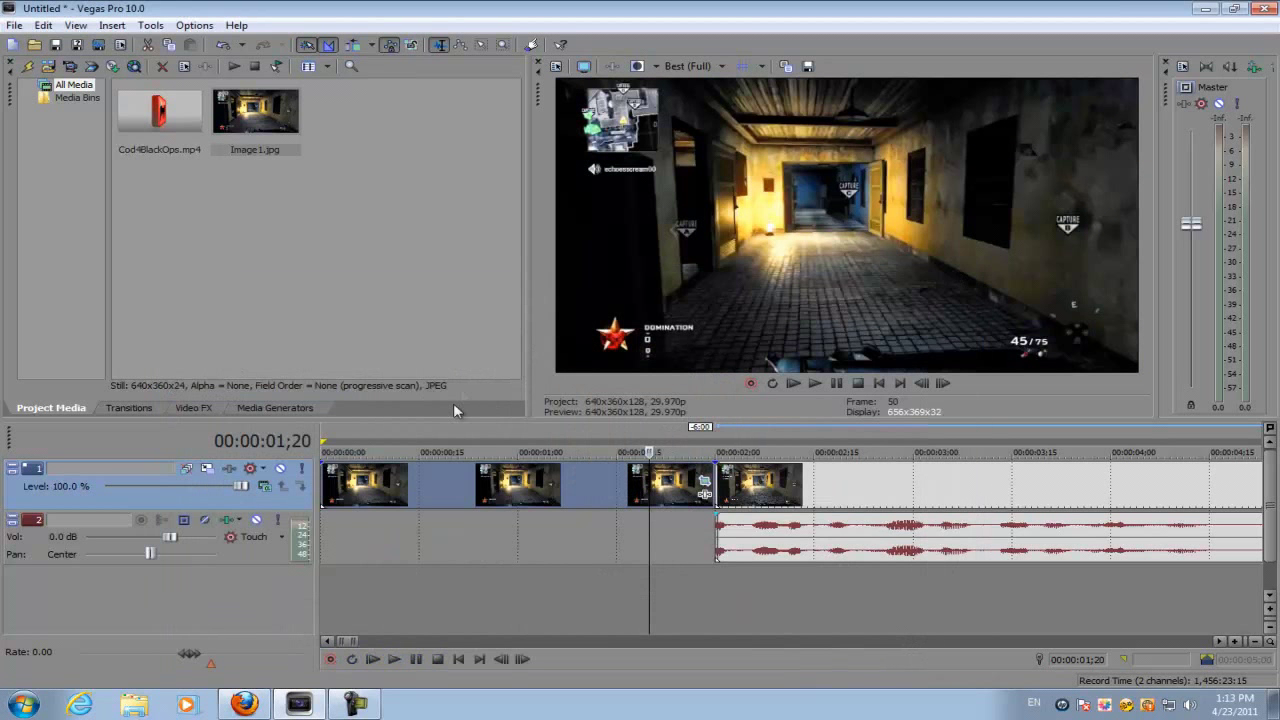
{"action": "scroll", "coordinate": [785, 444], "scroll_direction": "down", "scroll_amount": 2}
{"action": "left_click_drag", "start_coordinate": [809, 442], "coordinate": [628, 431]}
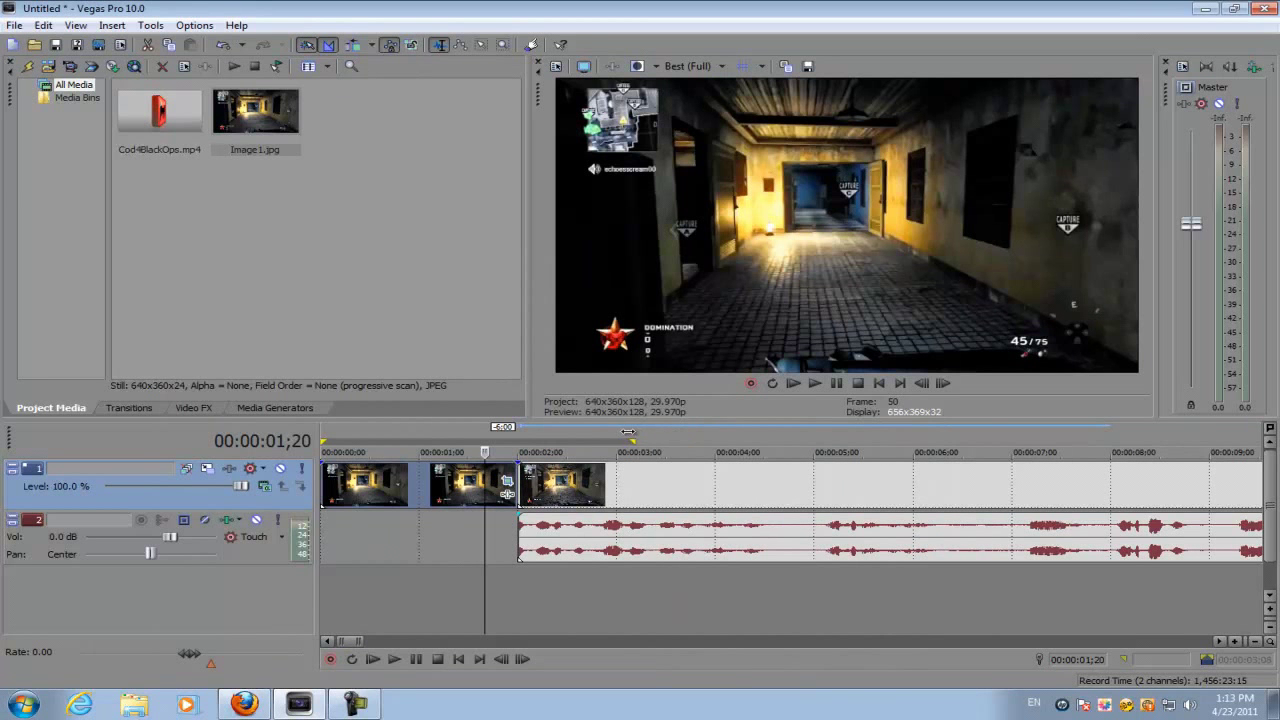
{"action": "key", "text": "space"}
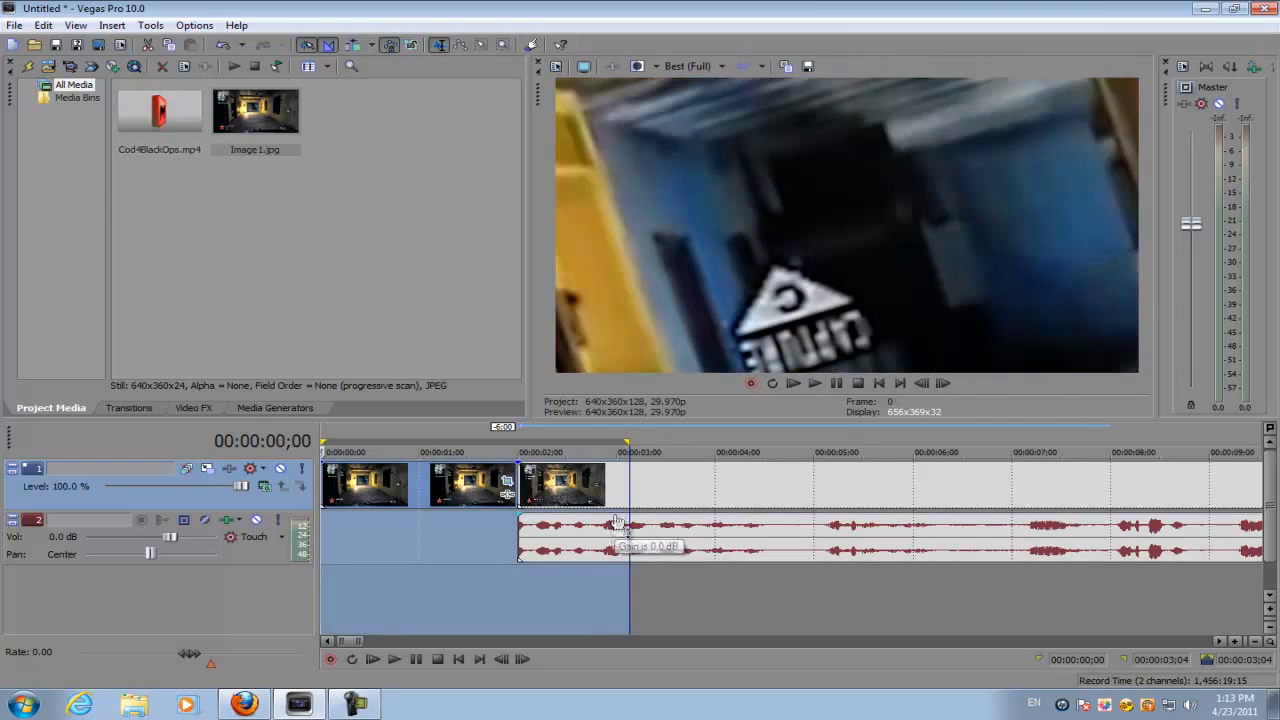
{"action": "key", "text": "space"}
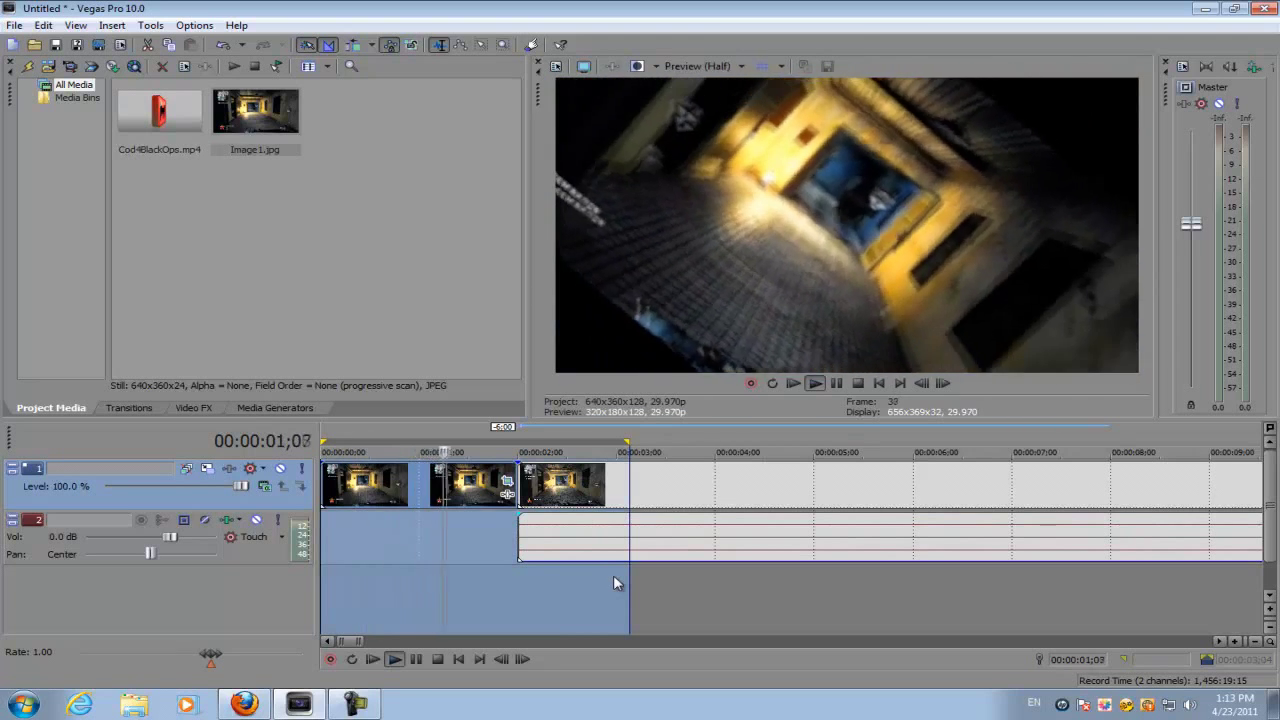
{"action": "key", "text": "space"}
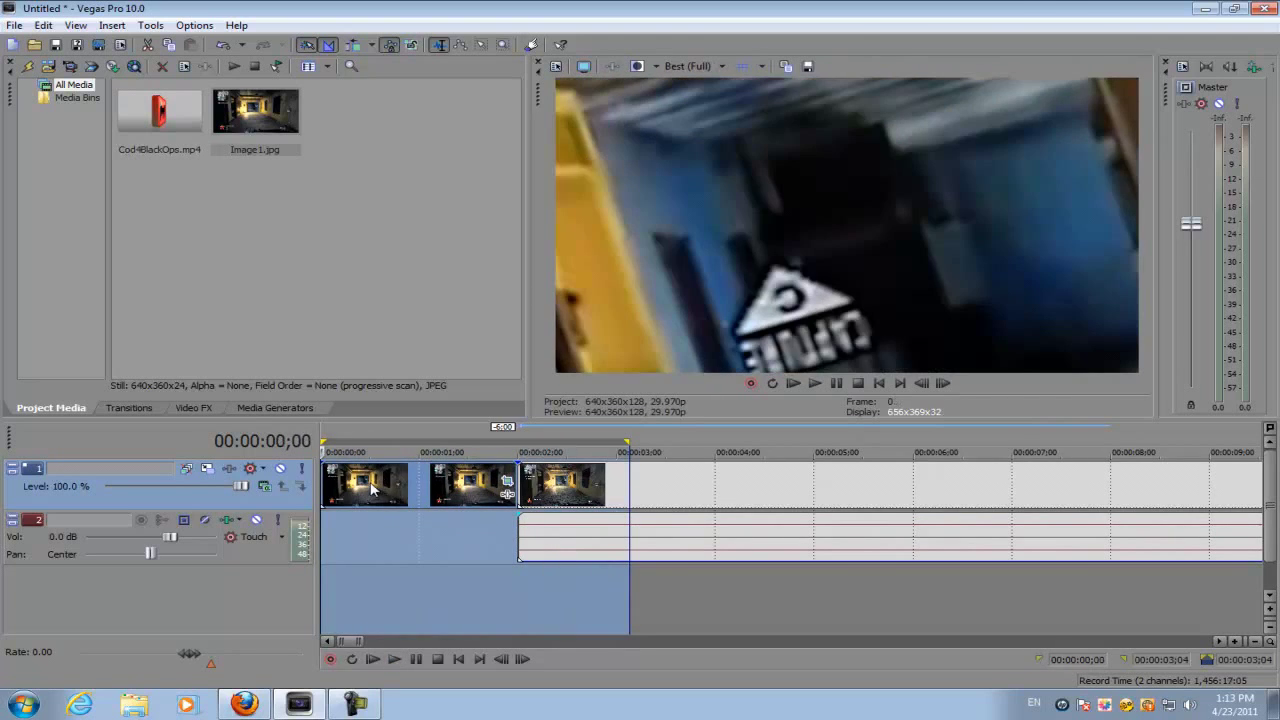
Return the playhead to the start and bring up Project Video Properties.
{"action": "left_click", "coordinate": [370, 488]}
{"action": "left_click", "coordinate": [414, 486]}
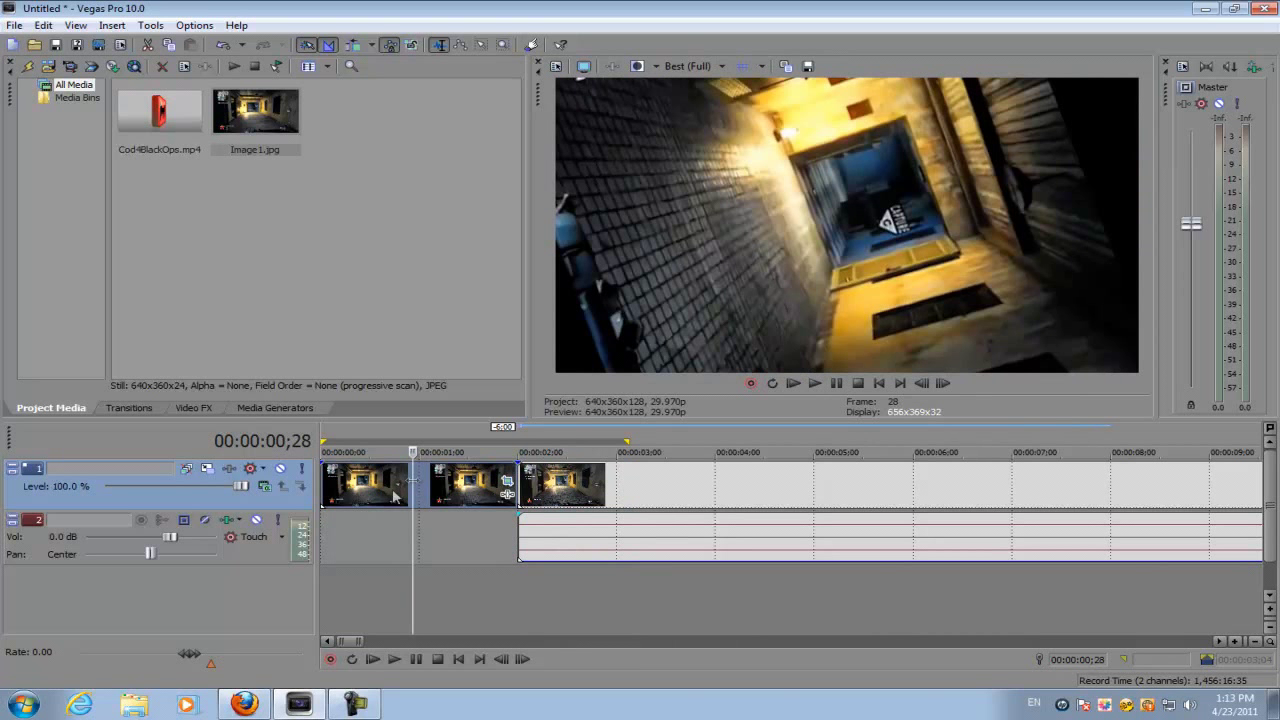
{"action": "left_click", "coordinate": [332, 487]}
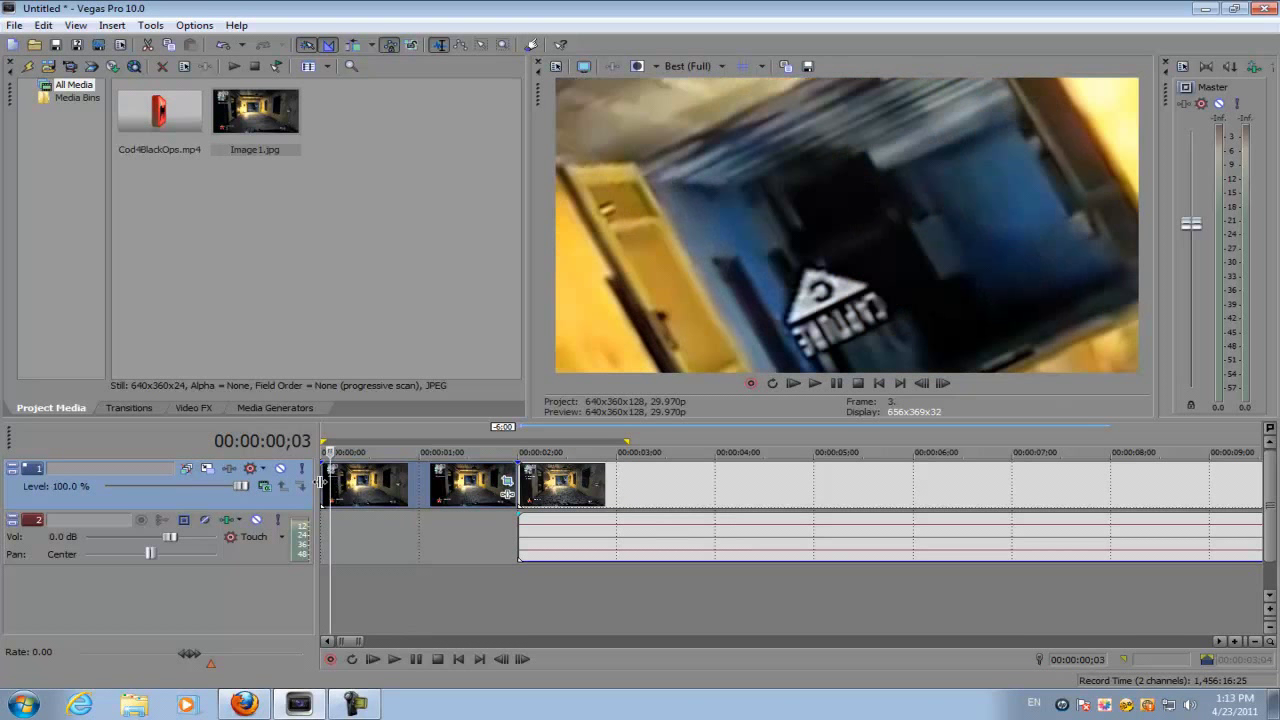
{"action": "left_click", "coordinate": [322, 487]}
{"action": "left_click", "coordinate": [555, 67]}
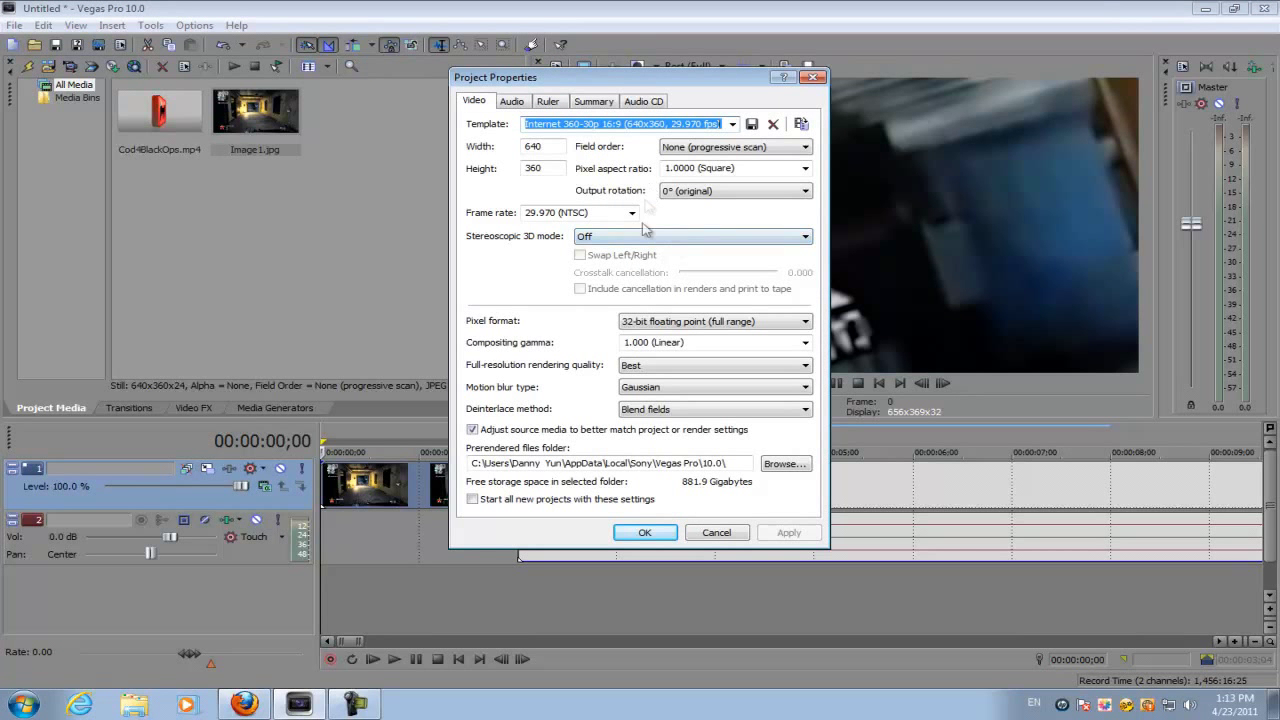
Choose the HDV 720-30p template and Anaglyphic (red/cyan) 3D mode, then apply and confirm.
{"action": "left_click", "coordinate": [733, 124]}
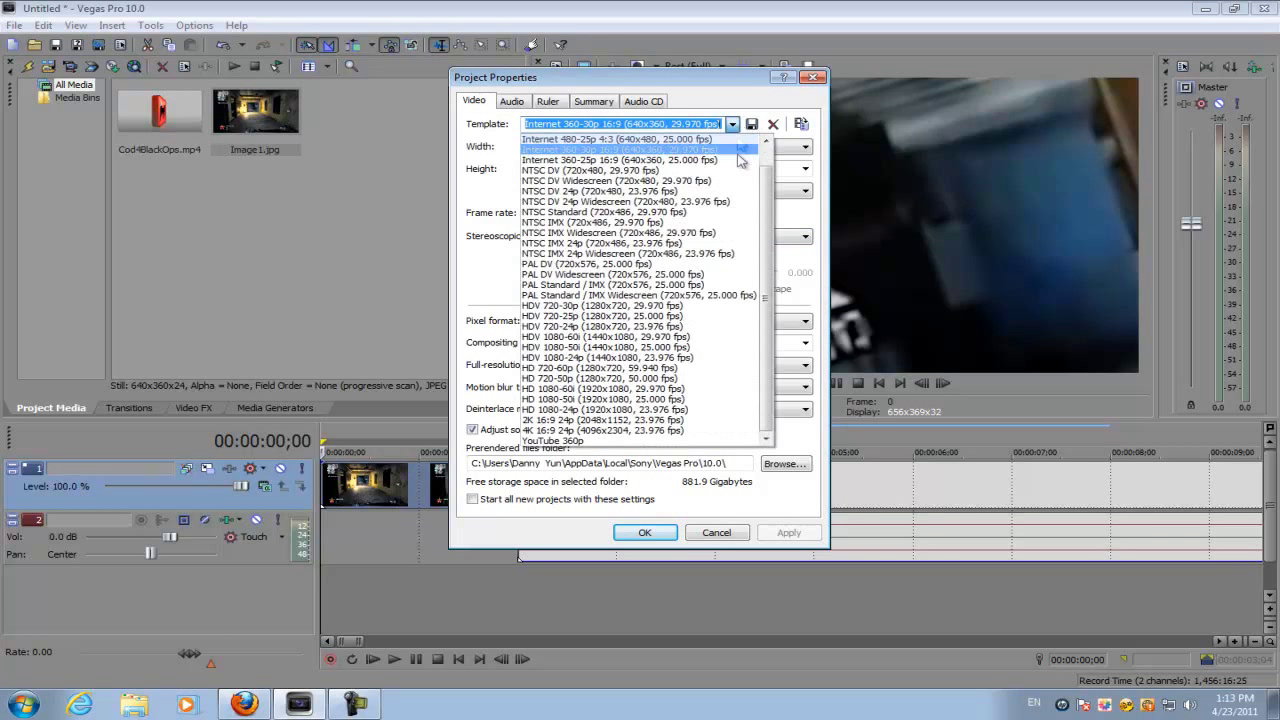
{"action": "left_click", "coordinate": [712, 288]}
{"action": "left_click", "coordinate": [694, 238]}
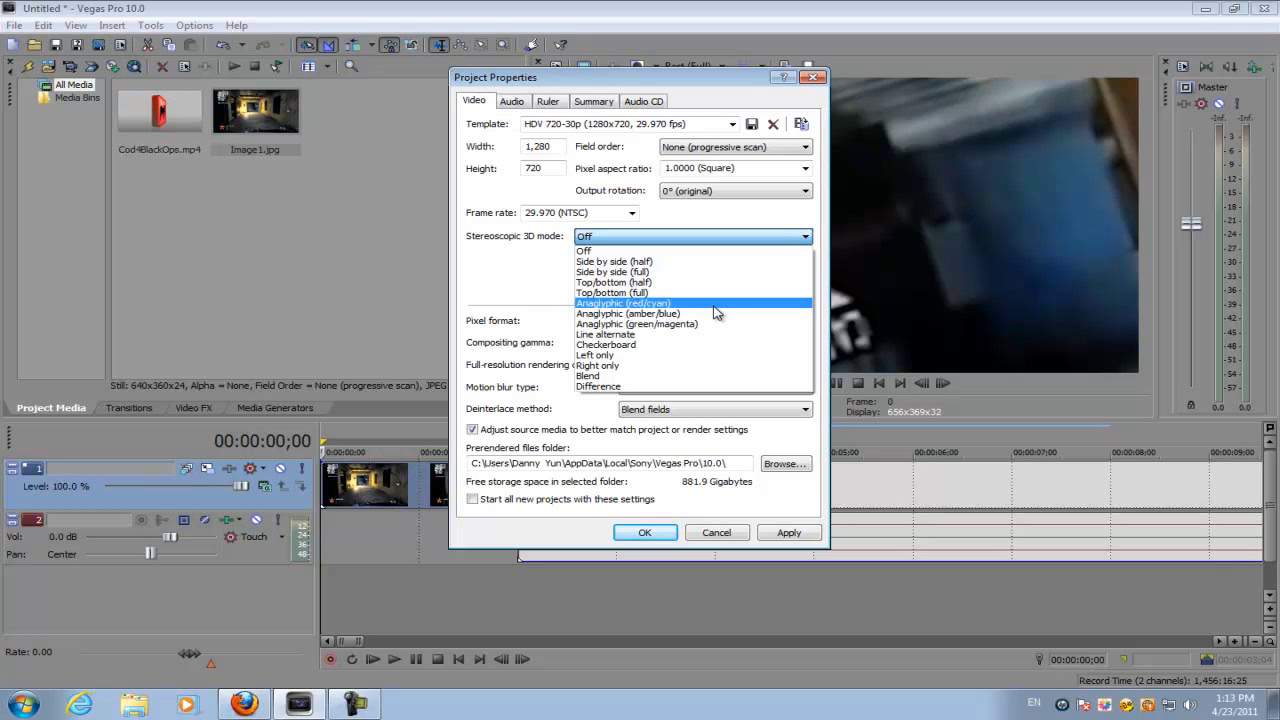
{"action": "left_click", "coordinate": [714, 305]}
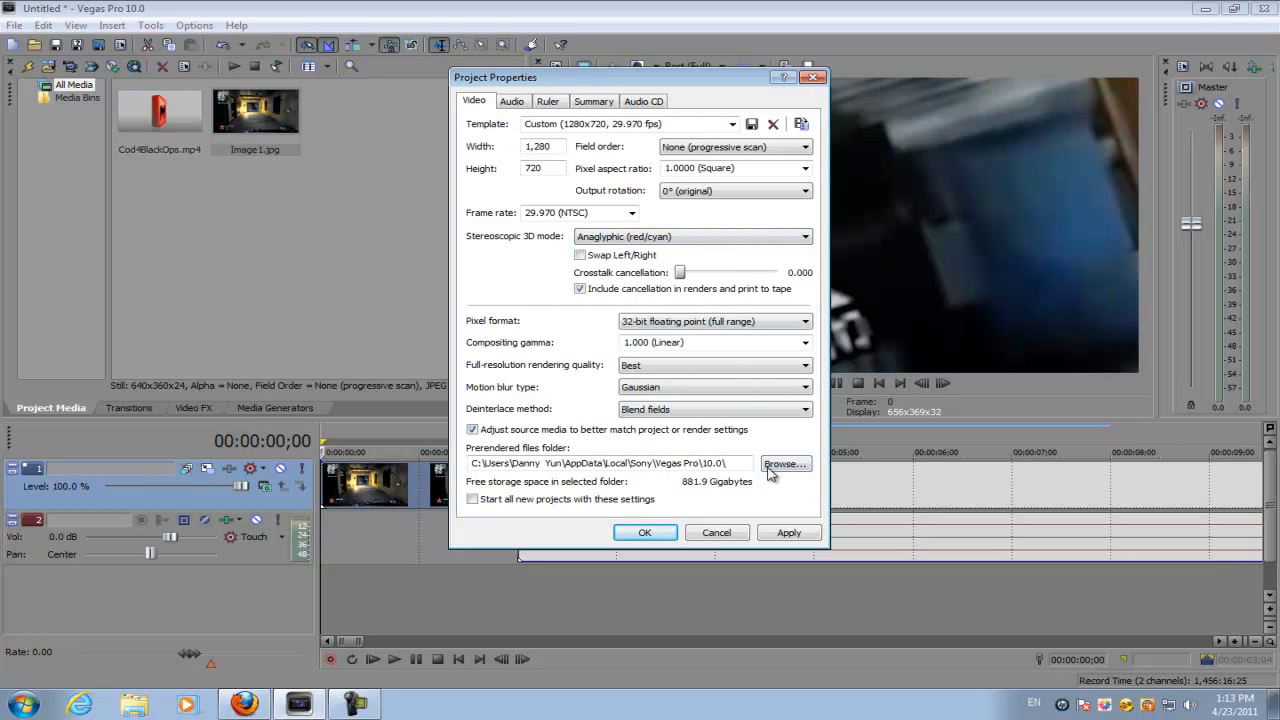
{"action": "left_click", "coordinate": [788, 533]}
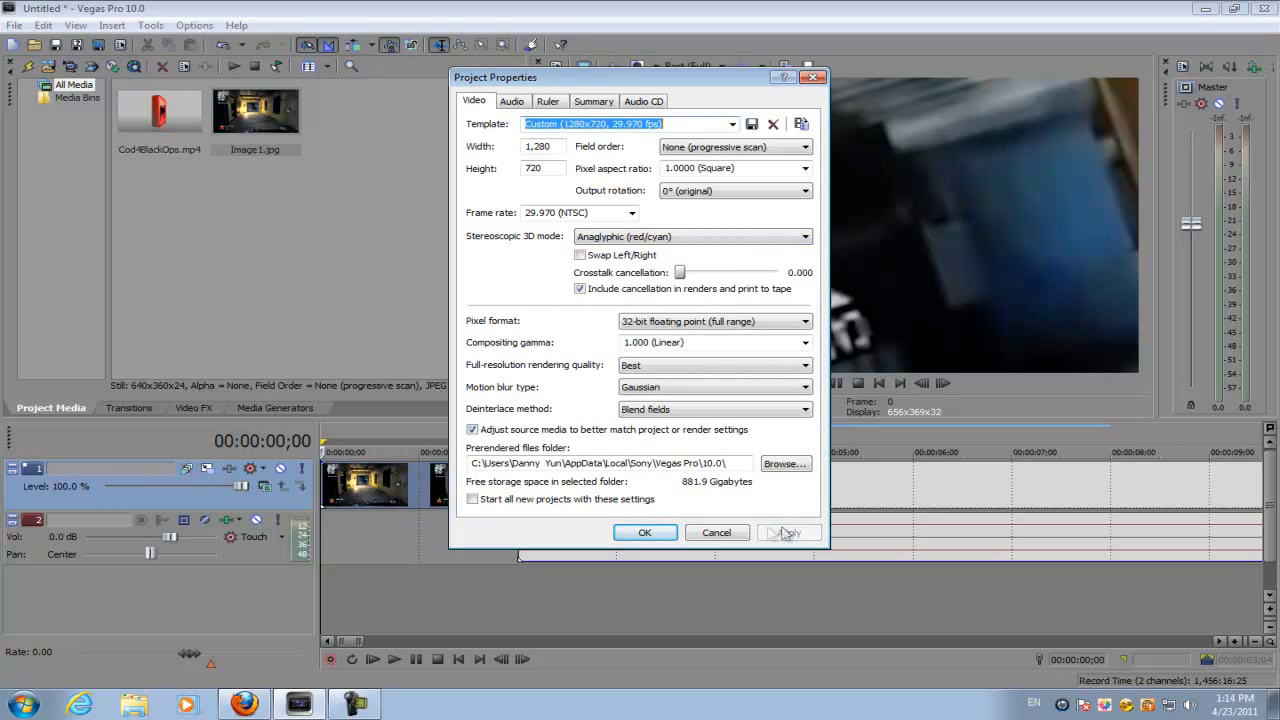
{"action": "left_click", "coordinate": [645, 533]}
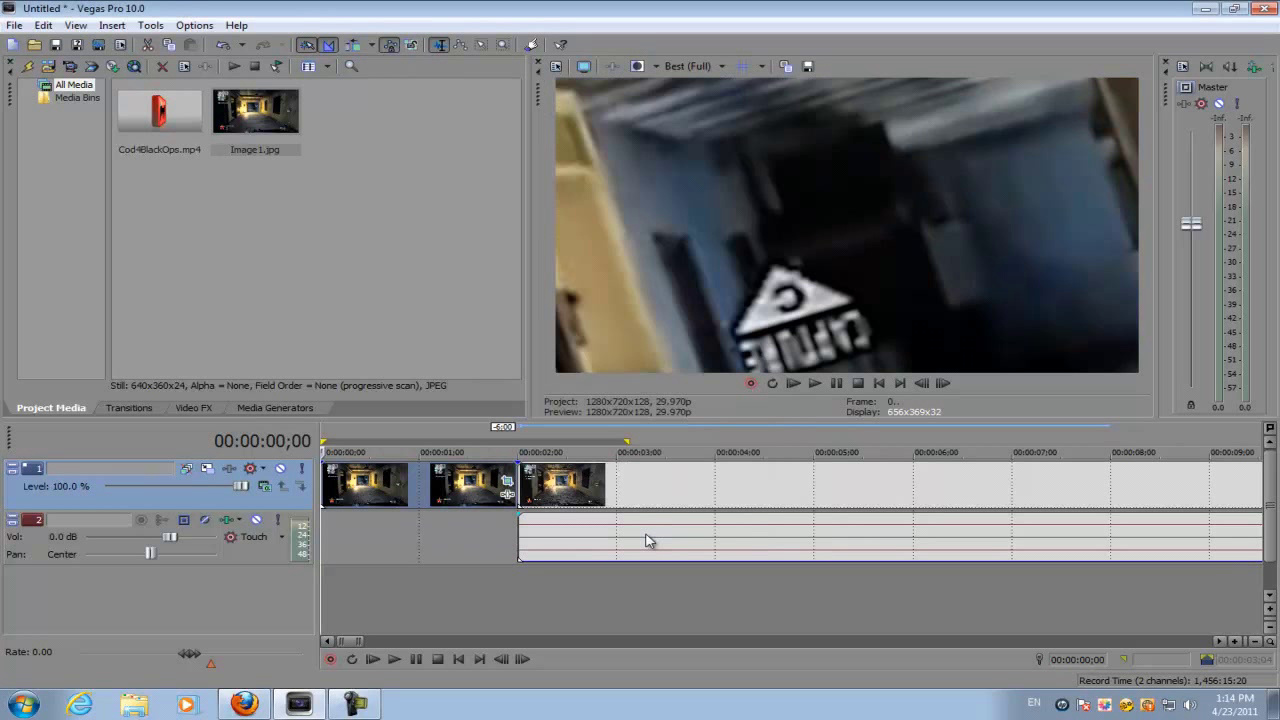
Drag the Stereoscopic 3D Adjust (Default) preset from Video FX onto the Image1 event.
{"action": "left_click", "coordinate": [200, 408]}
{"action": "left_click_drag", "start_coordinate": [186, 262], "coordinate": [184, 298]}
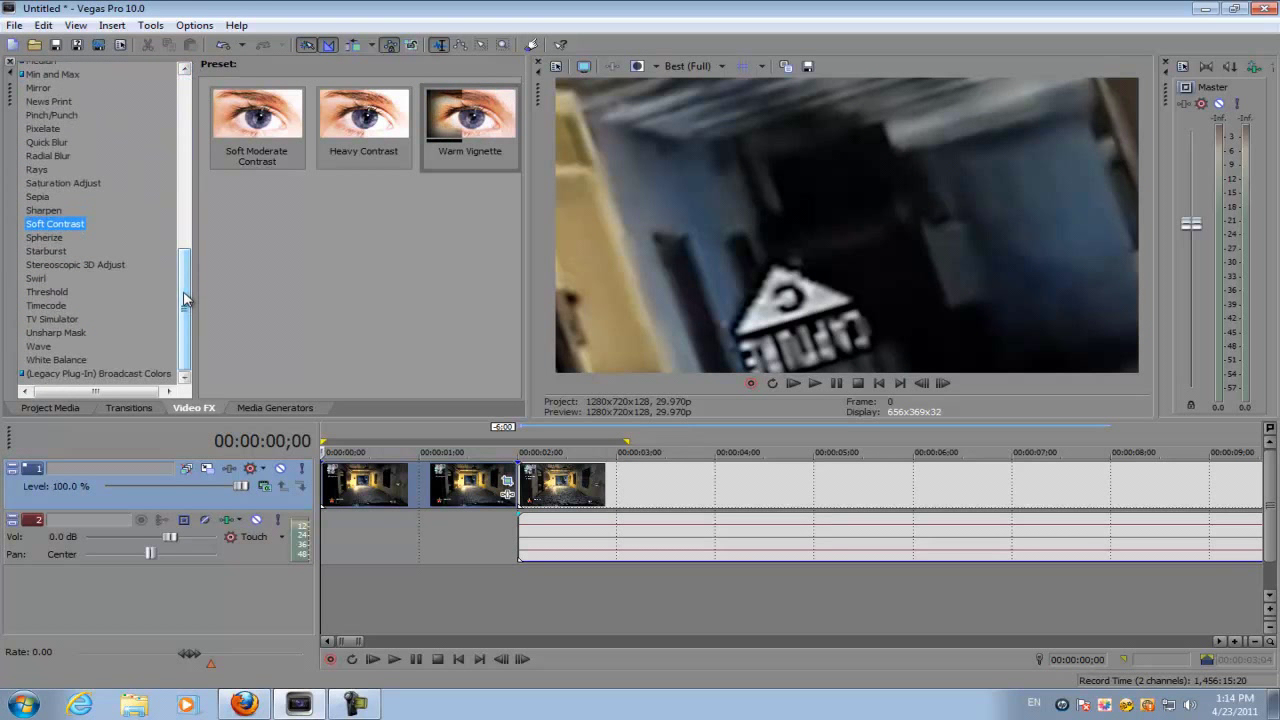
{"action": "left_click", "coordinate": [64, 264]}
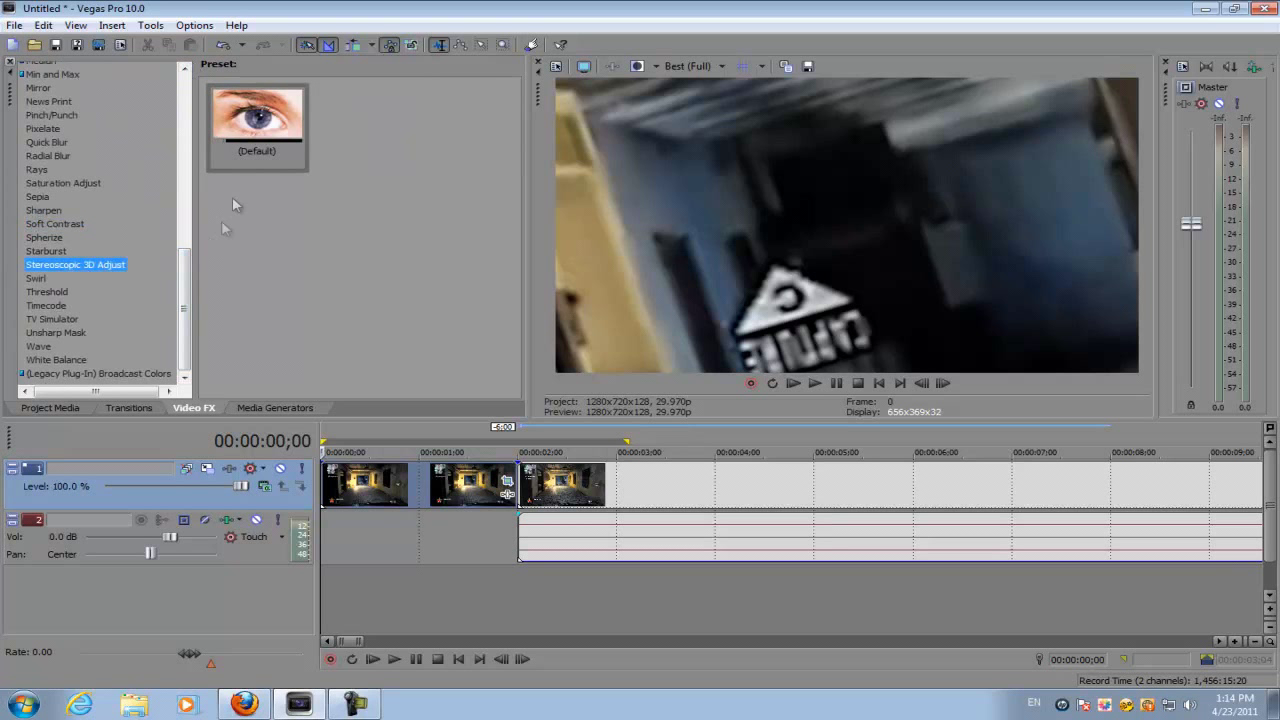
{"action": "left_click_drag", "start_coordinate": [257, 118], "coordinate": [389, 492]}
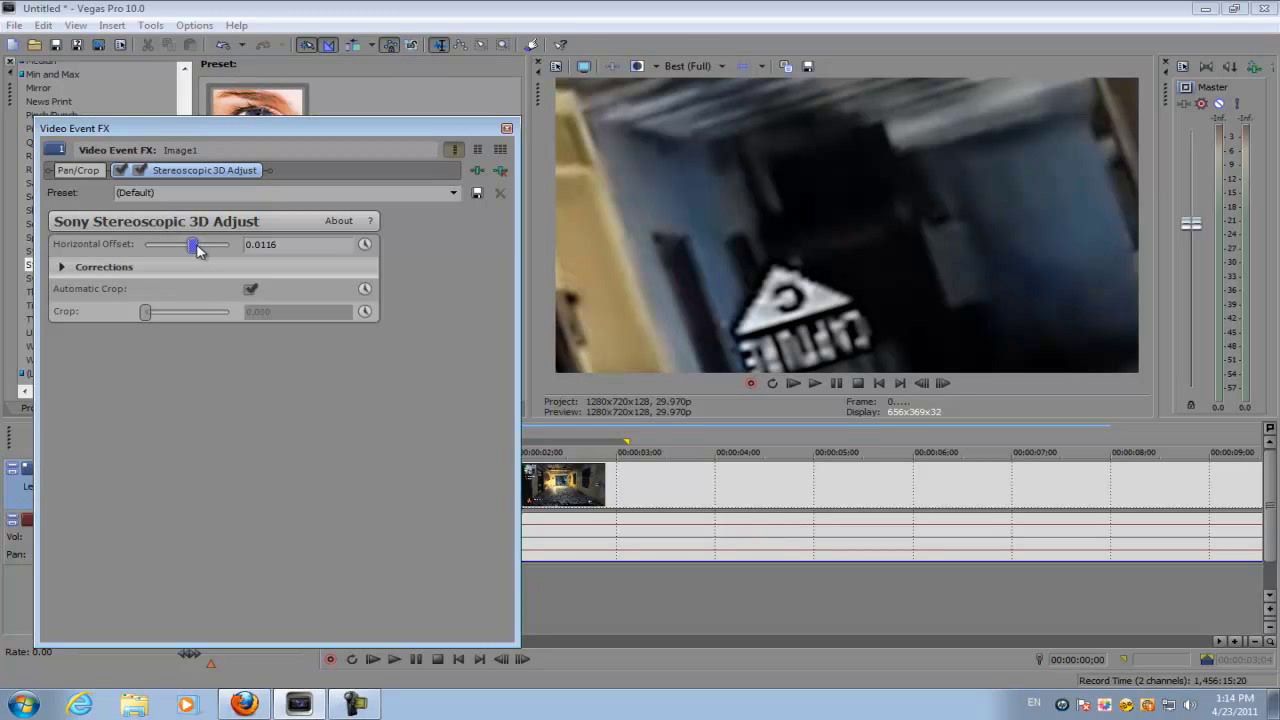
Enable Horizontal Offset keyframing, keying negative at 00:00:00;14 and positive at 00:00:00;27.
{"action": "left_click_drag", "start_coordinate": [197, 250], "coordinate": [201, 251]}
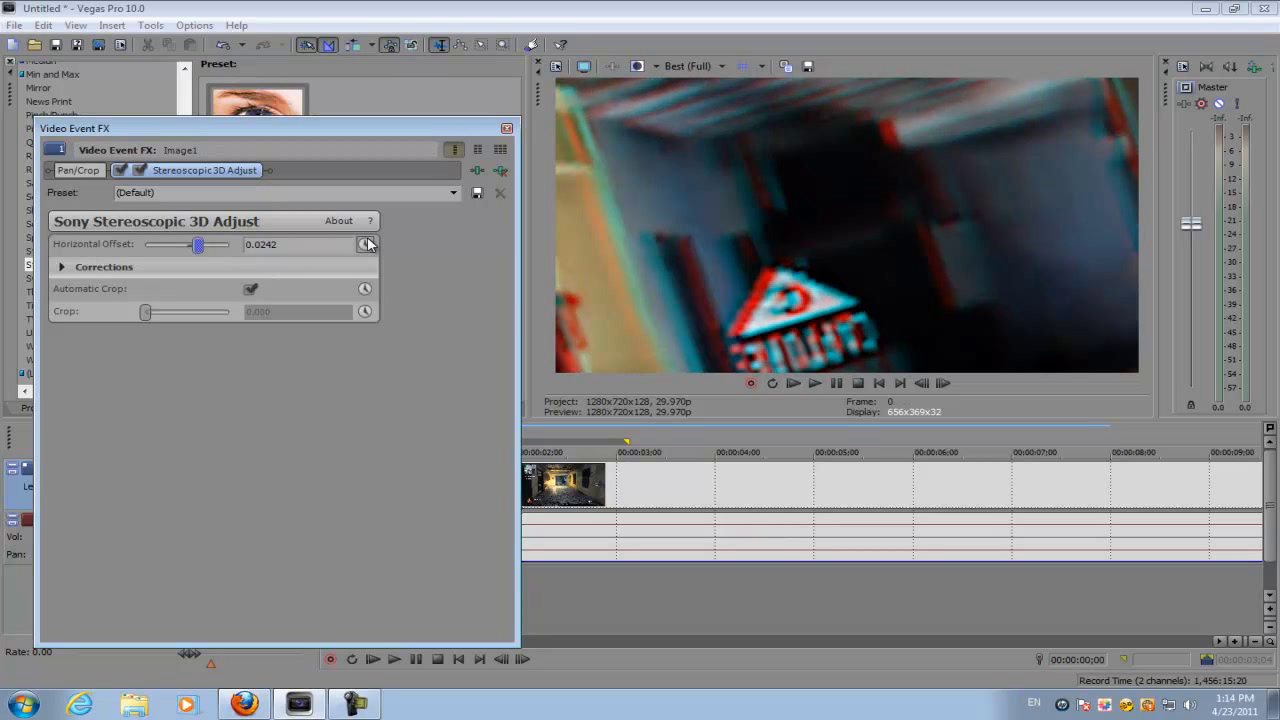
{"action": "left_click_drag", "start_coordinate": [198, 250], "coordinate": [192, 251]}
{"action": "left_click", "coordinate": [365, 245]}
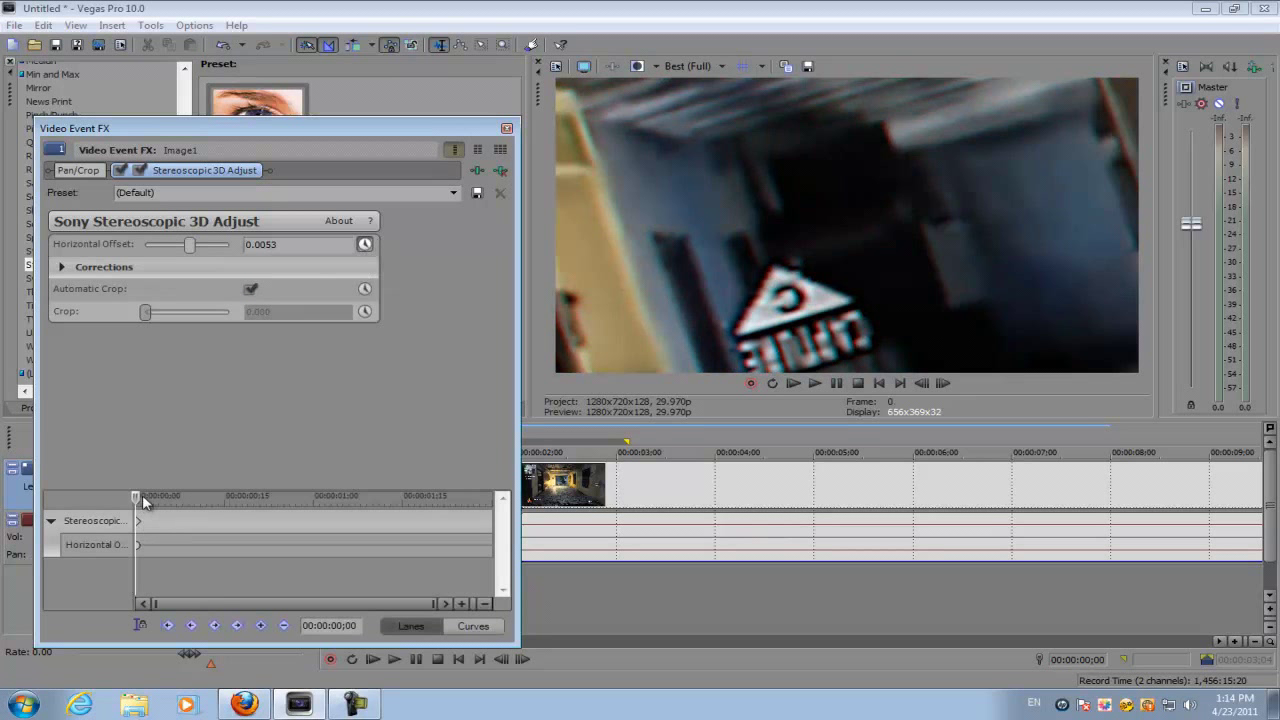
{"action": "left_click_drag", "start_coordinate": [141, 494], "coordinate": [223, 496]}
{"action": "left_click_drag", "start_coordinate": [190, 247], "coordinate": [183, 251]}
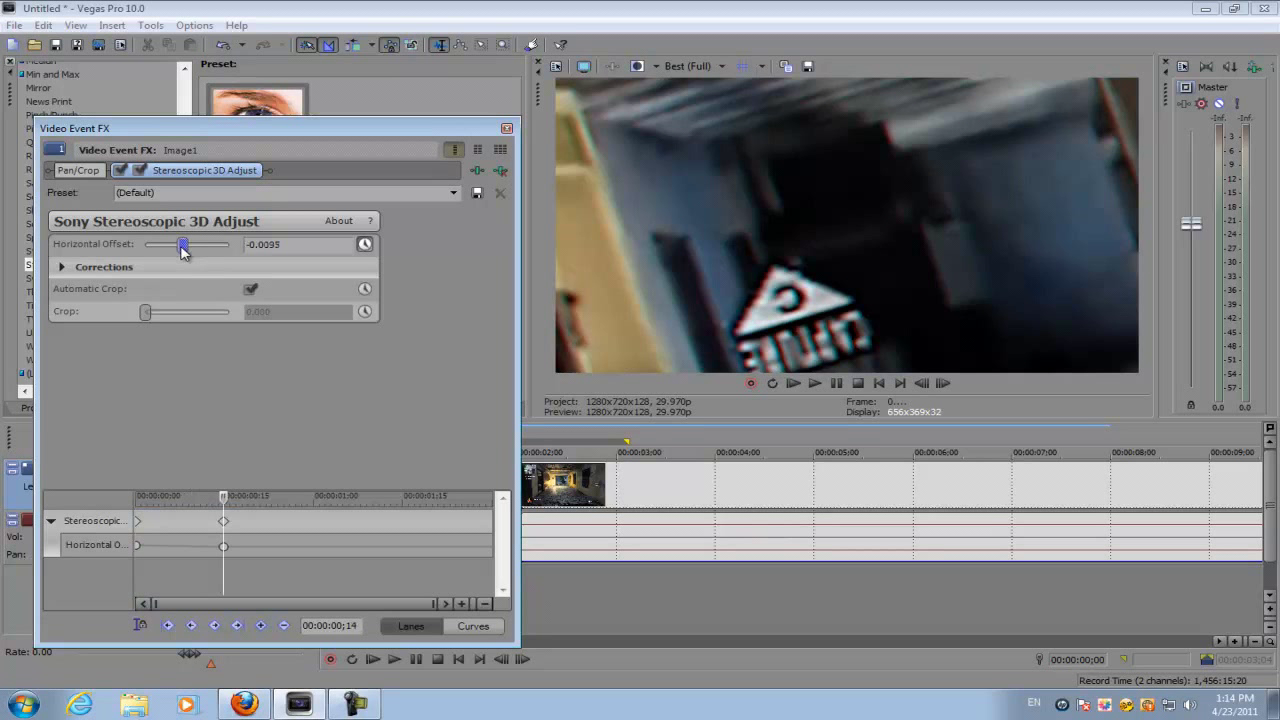
{"action": "left_click_drag", "start_coordinate": [223, 497], "coordinate": [296, 497]}
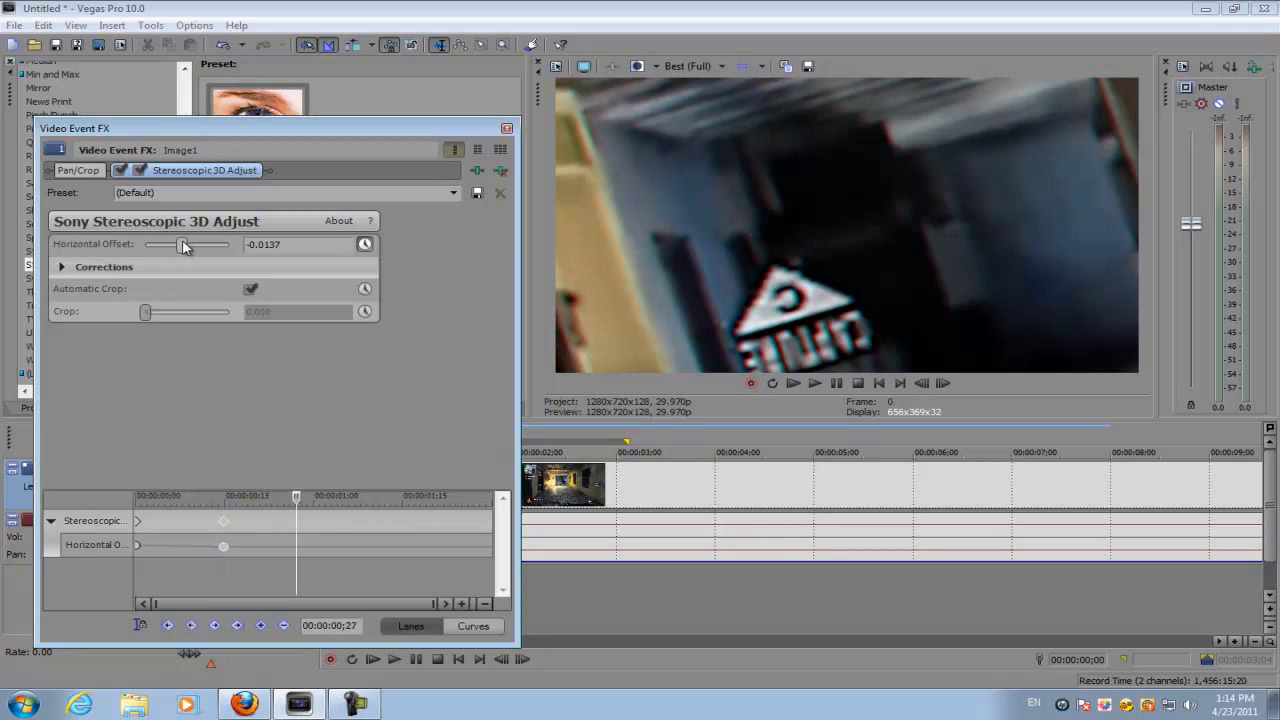
{"action": "left_click_drag", "start_coordinate": [183, 247], "coordinate": [197, 249]}
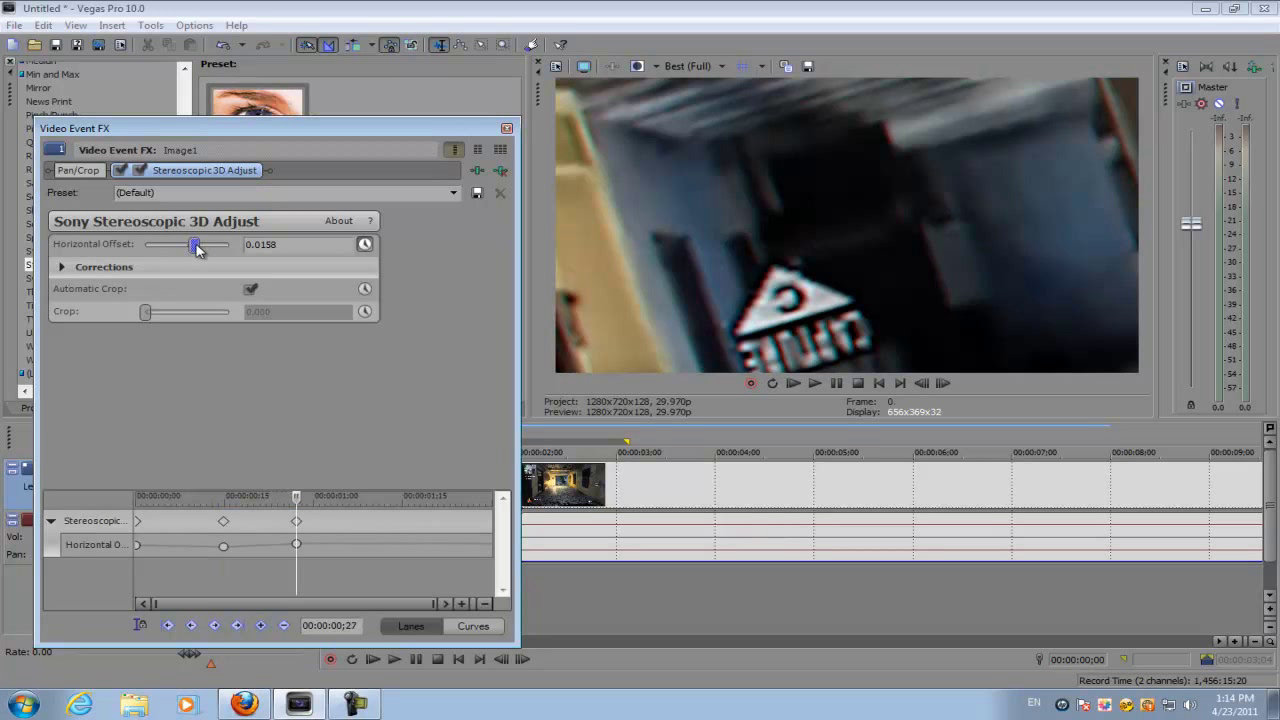
Key alternating offsets at 1;09, 1;19 and 2;00, plus 0.0221 at 00:00:00;08.
{"action": "left_click_drag", "start_coordinate": [297, 497], "coordinate": [371, 497]}
{"action": "left_click_drag", "start_coordinate": [197, 247], "coordinate": [188, 250]}
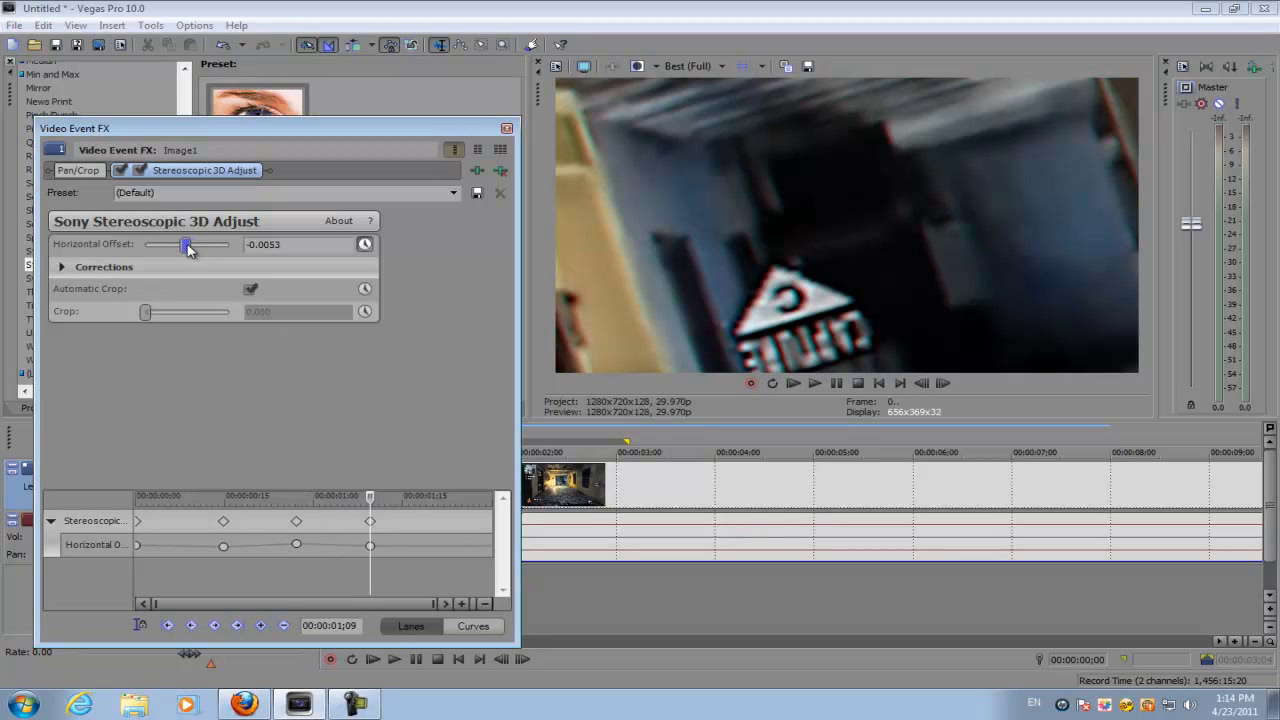
{"action": "left_click_drag", "start_coordinate": [370, 497], "coordinate": [430, 497]}
{"action": "left_click_drag", "start_coordinate": [186, 246], "coordinate": [198, 256]}
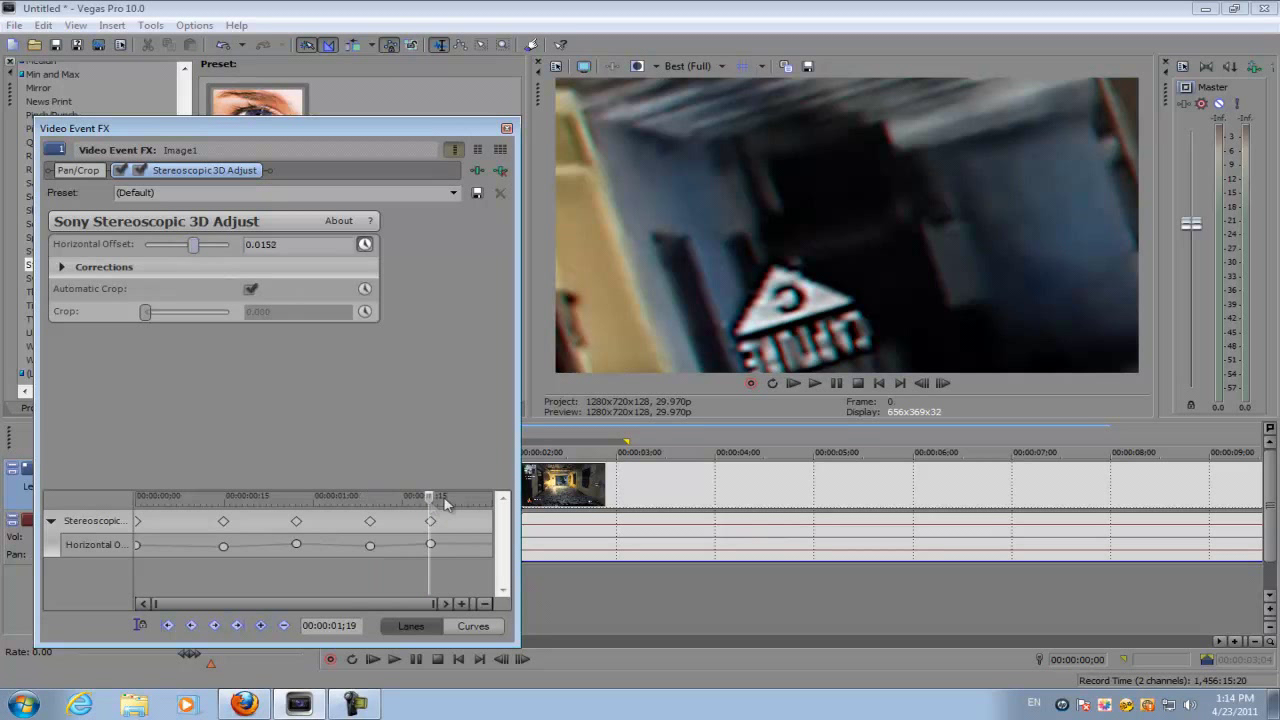
{"action": "left_click_drag", "start_coordinate": [426, 489], "coordinate": [492, 497]}
{"action": "left_click_drag", "start_coordinate": [189, 246], "coordinate": [182, 252]}
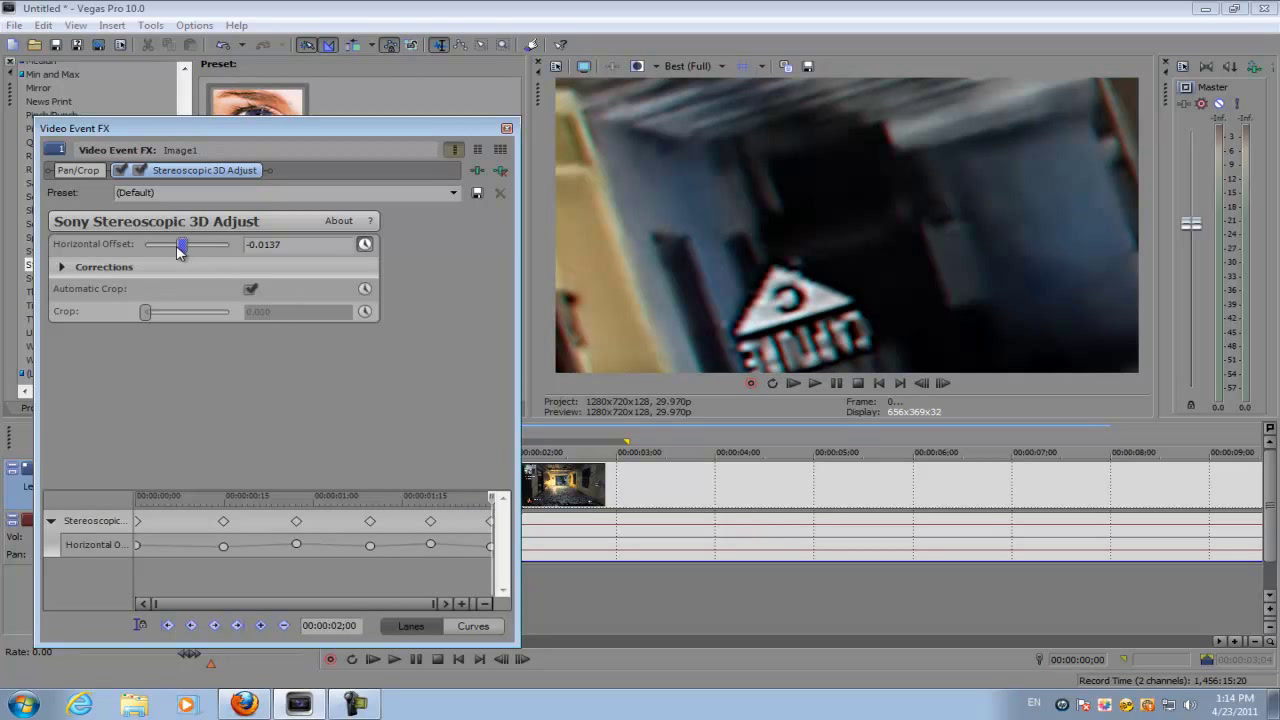
{"action": "left_click_drag", "start_coordinate": [488, 497], "coordinate": [186, 497]}
{"action": "left_click", "coordinate": [186, 497]}
{"action": "left_click_drag", "start_coordinate": [187, 251], "coordinate": [199, 254]}
Close the Video Event FX window and set preview quality to Auto.
{"action": "left_click", "coordinate": [507, 131]}
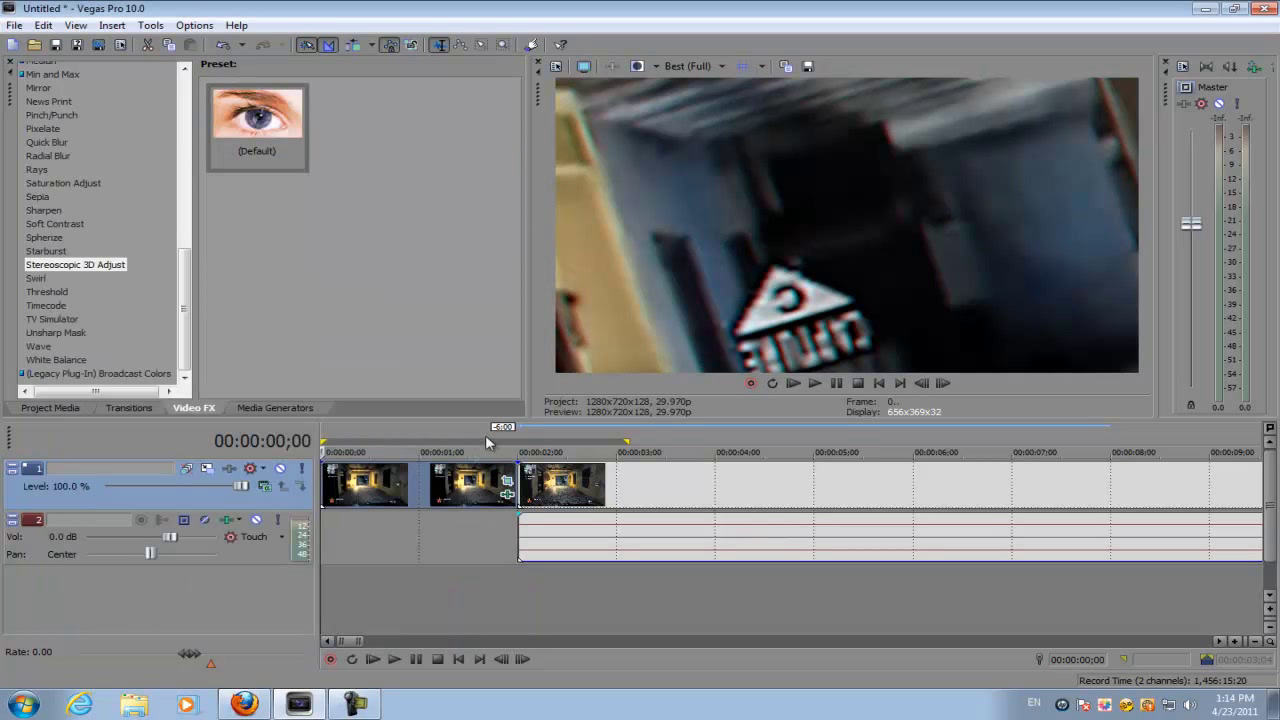
{"action": "scroll", "coordinate": [447, 480], "scroll_direction": "down", "scroll_amount": 2}
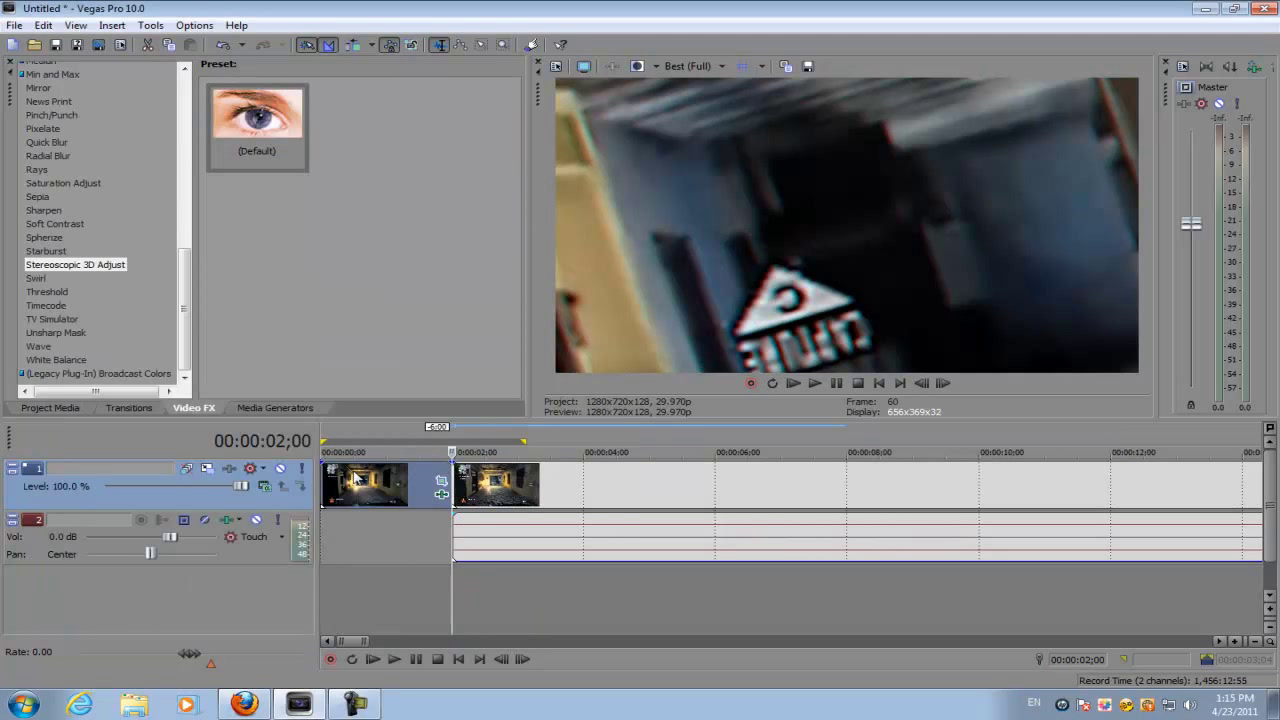
{"action": "left_click", "coordinate": [327, 480]}
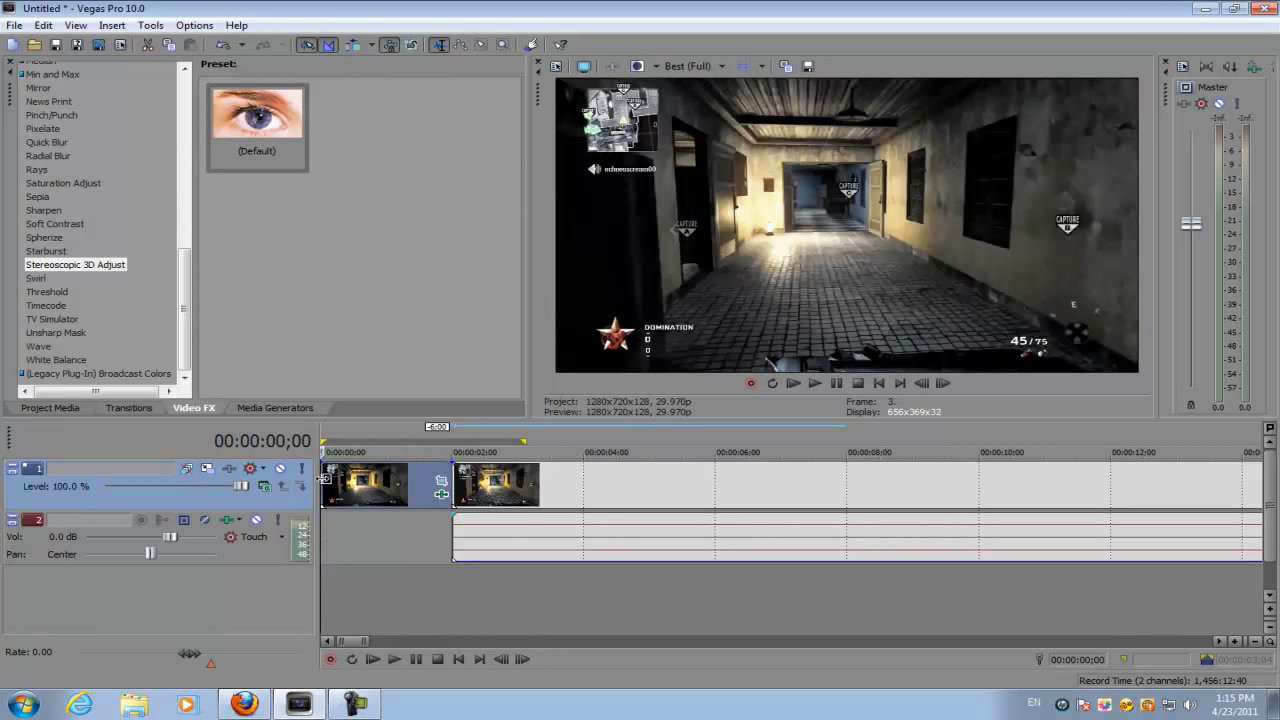
{"action": "left_click", "coordinate": [690, 66]}
{"action": "mouse_move", "coordinate": [705, 101]}
{"action": "left_click", "coordinate": [788, 101]}
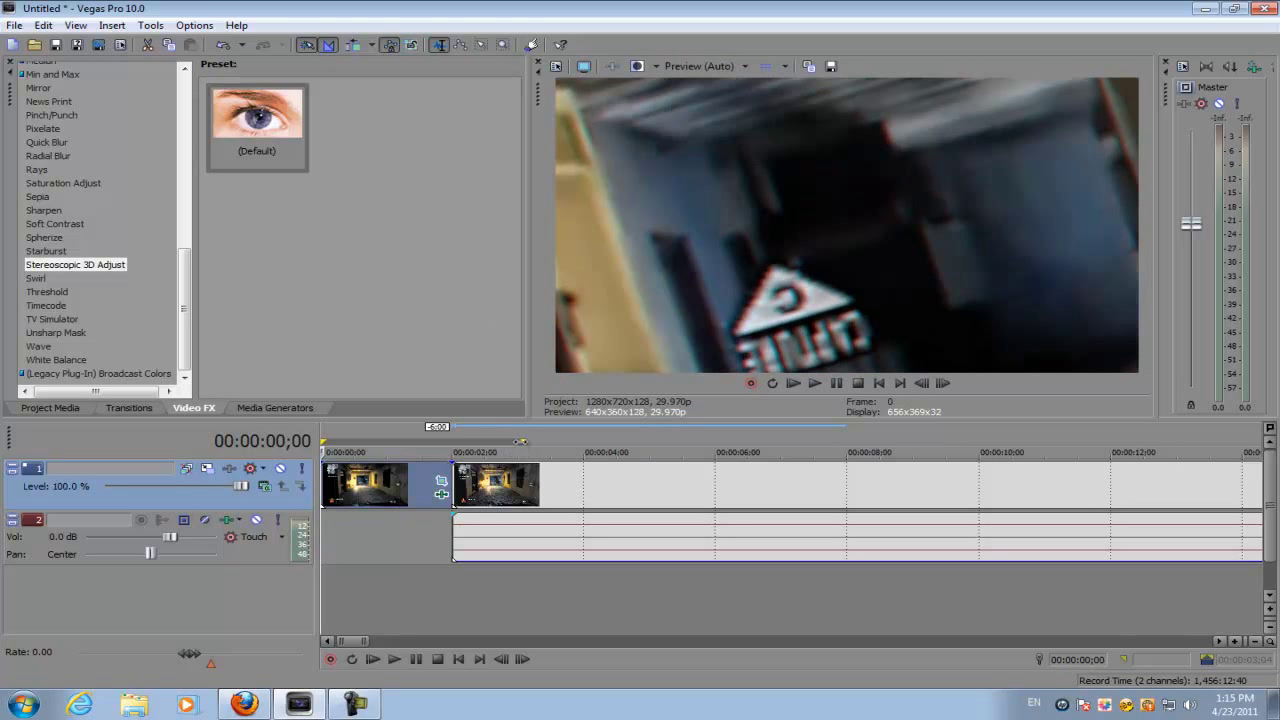
Loop-play the opening from the start to review the red/cyan 3D shake.
{"action": "left_click", "coordinate": [531, 448]}
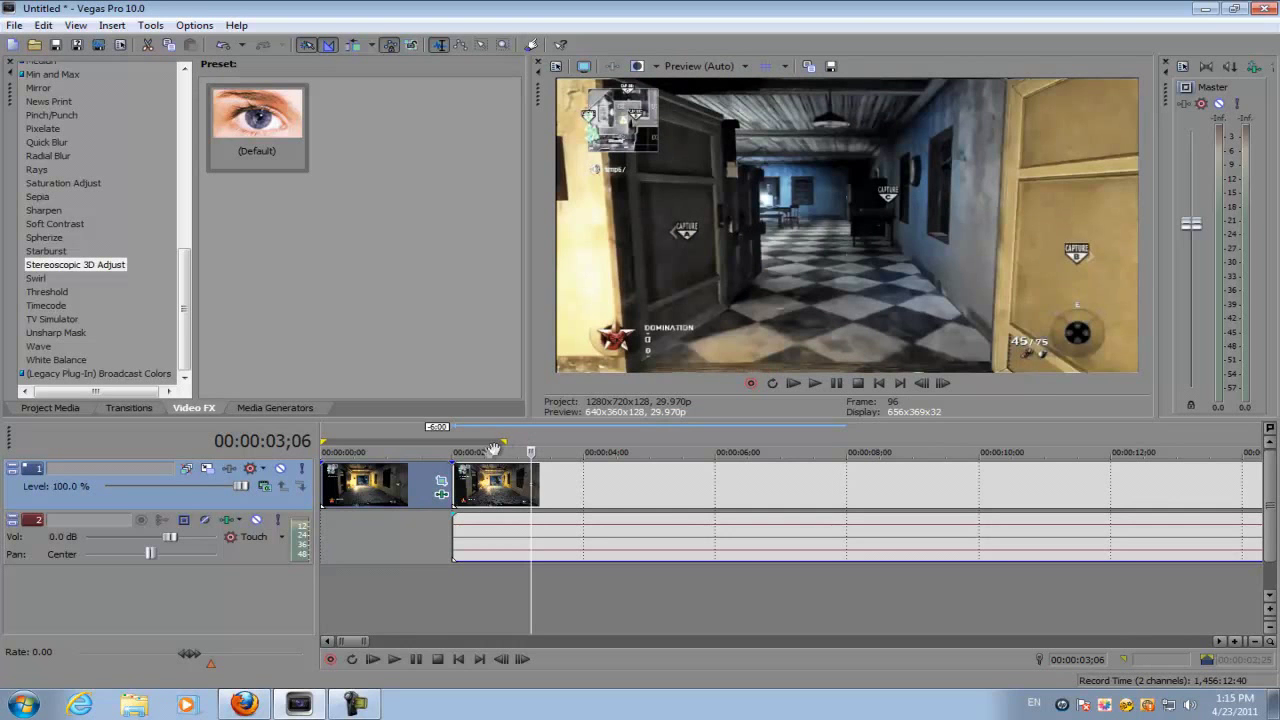
{"action": "key", "text": "Home"}
{"action": "key", "text": "space"}
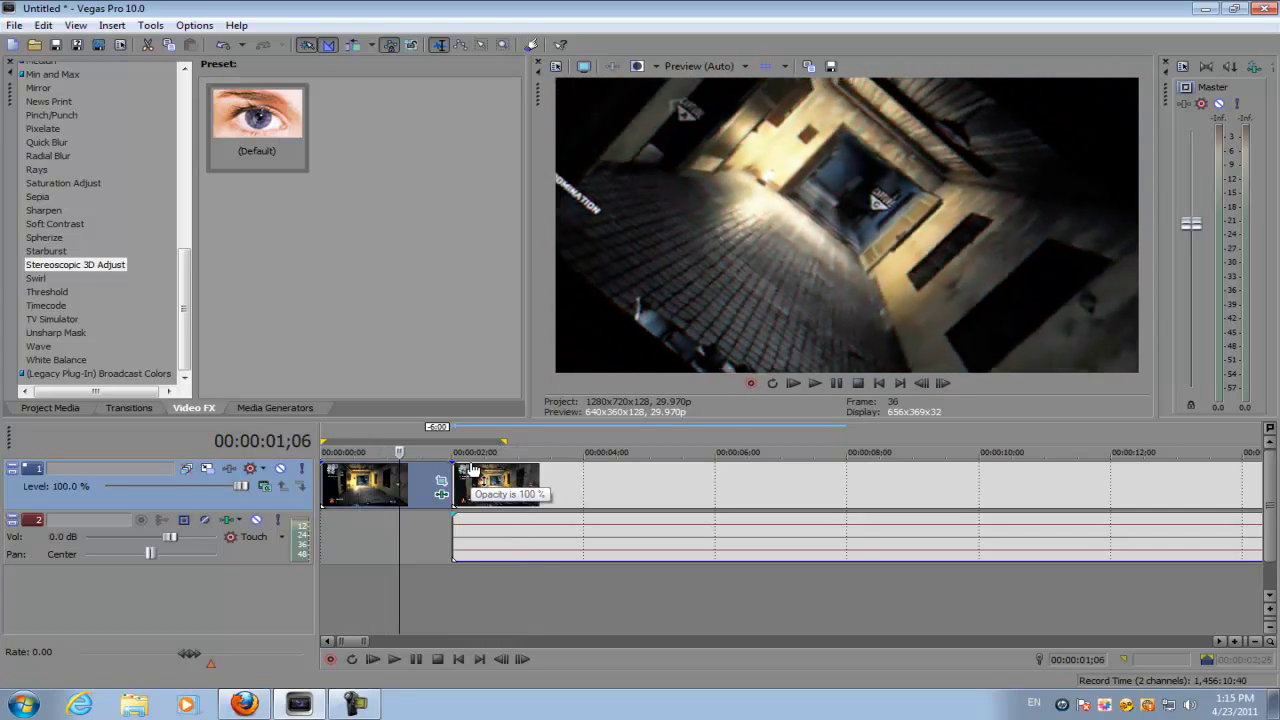
{"action": "key", "text": "o"}
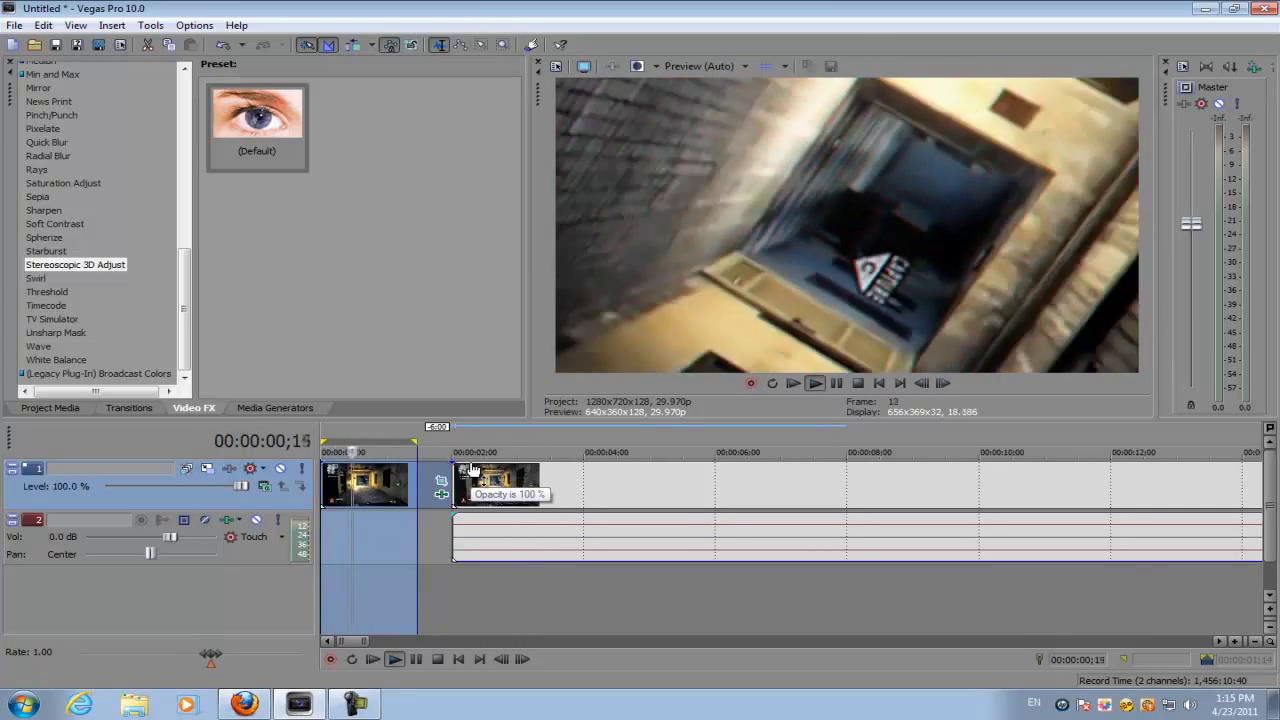
{"action": "key", "text": "space"}
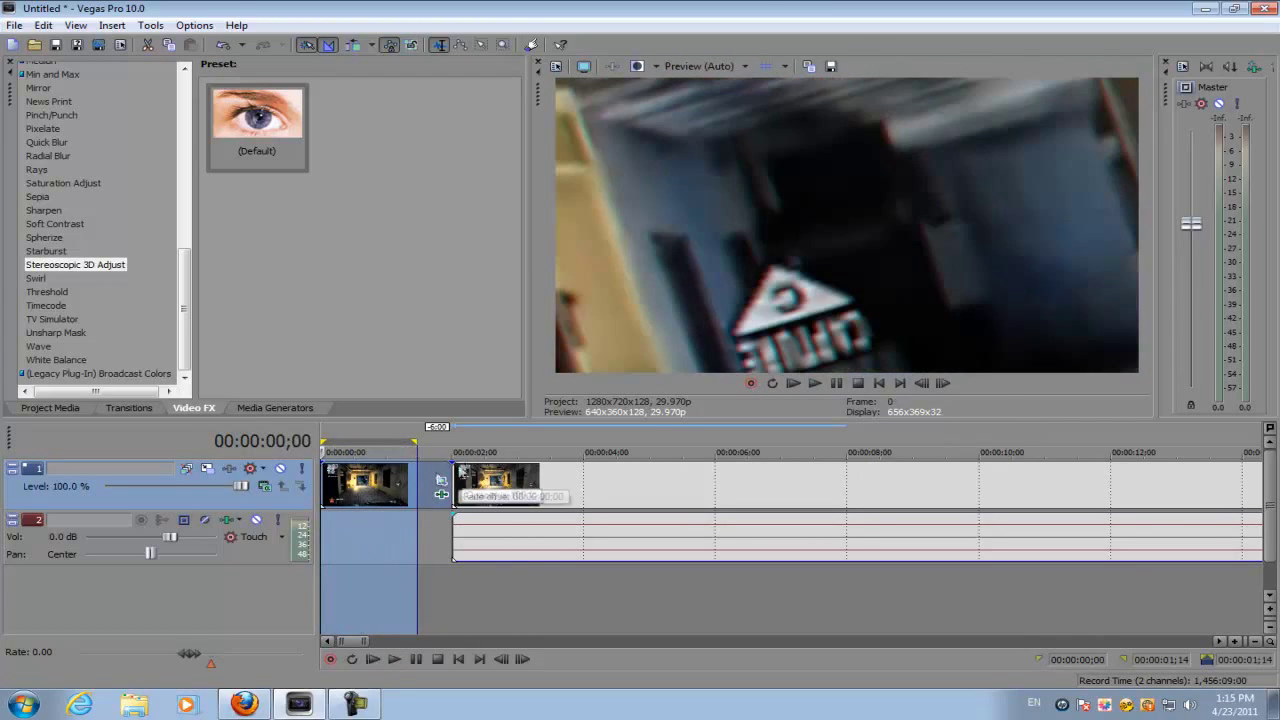
{"action": "left_click", "coordinate": [329, 495]}
{"action": "scroll", "coordinate": [408, 490], "scroll_direction": "down", "scroll_amount": 1}
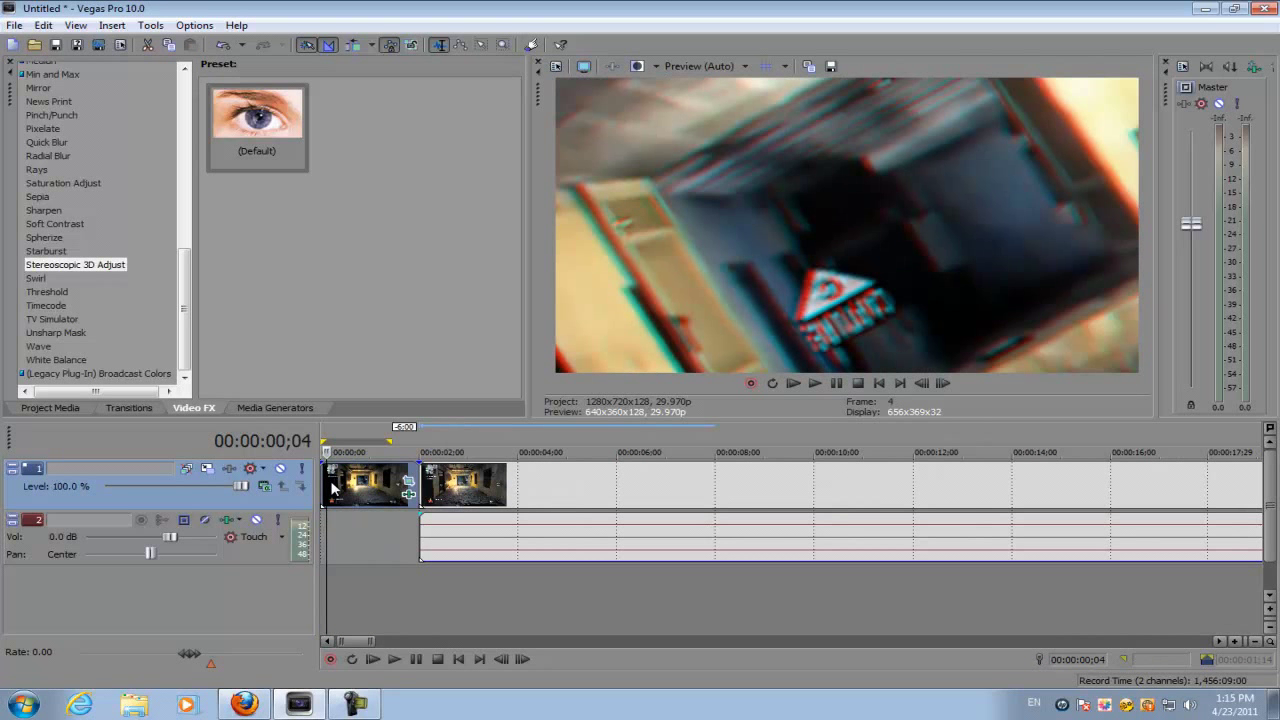
{"action": "scroll", "coordinate": [340, 490], "scroll_direction": "down", "scroll_amount": 6}
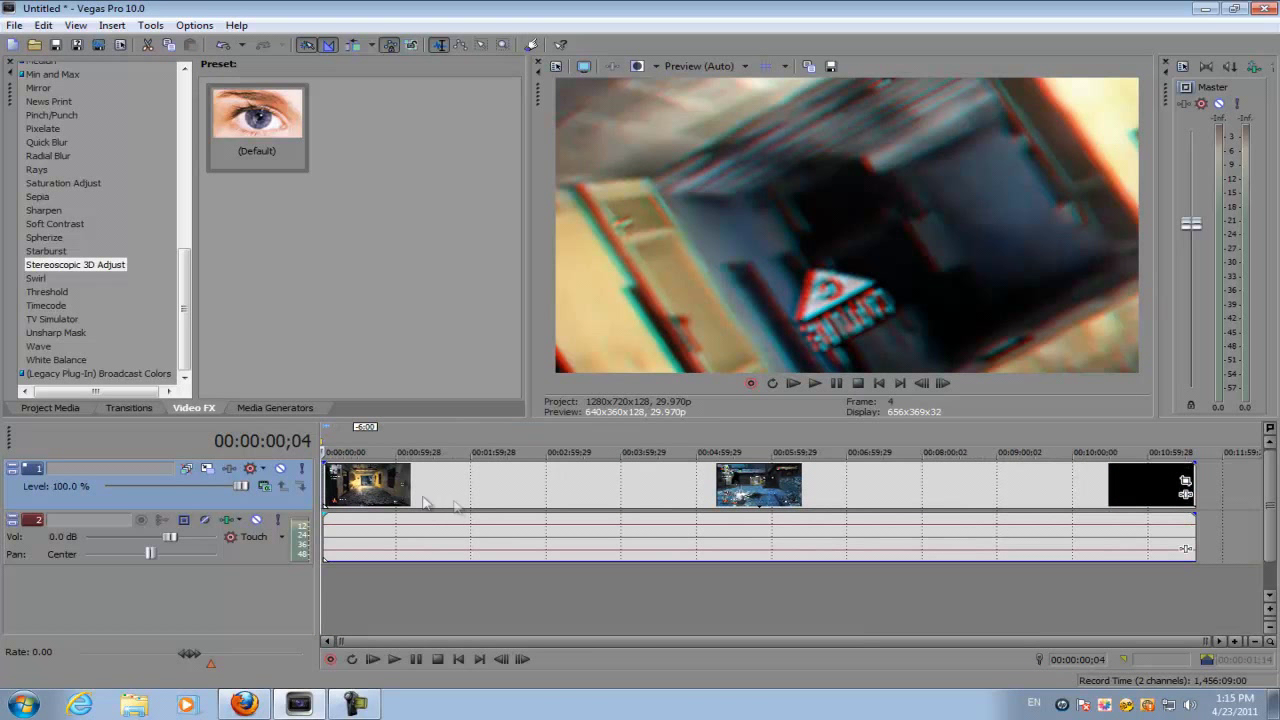
{"action": "left_click_drag", "start_coordinate": [400, 492], "coordinate": [482, 496]}
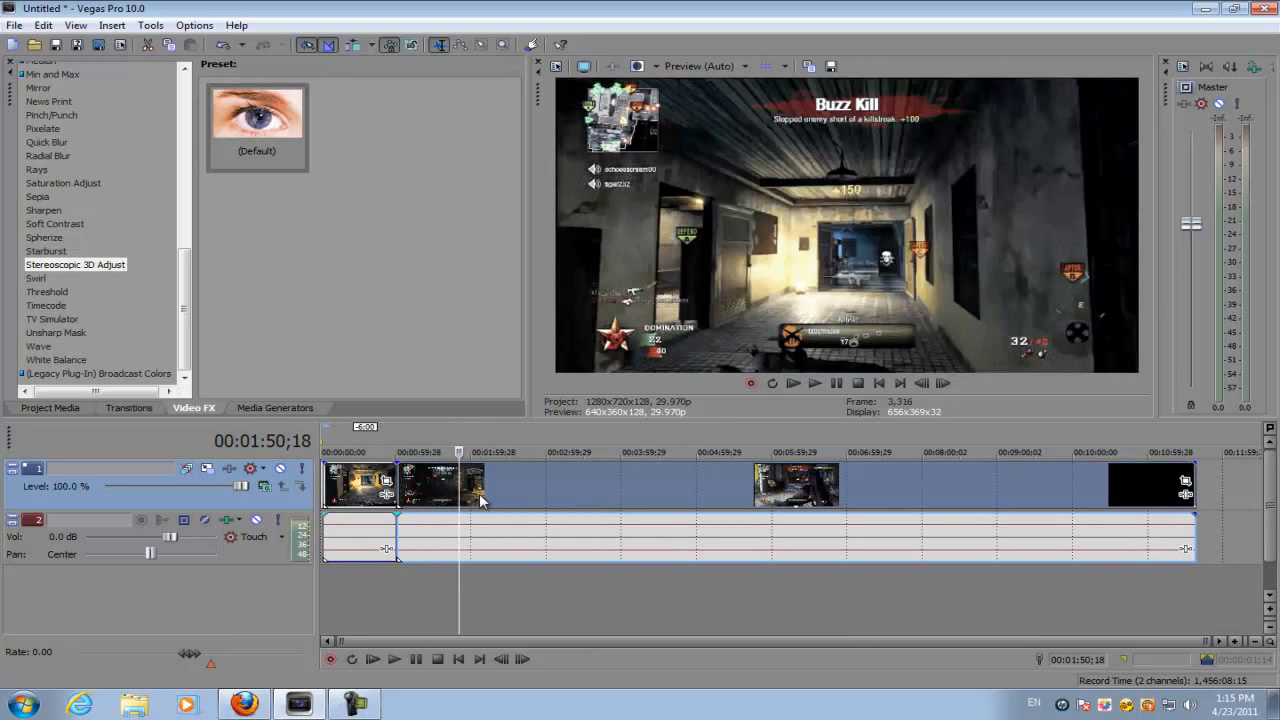
Split the gameplay at 00:01:50;18 and delete the unwanted middle and later video clips.
{"action": "key", "text": "s"}
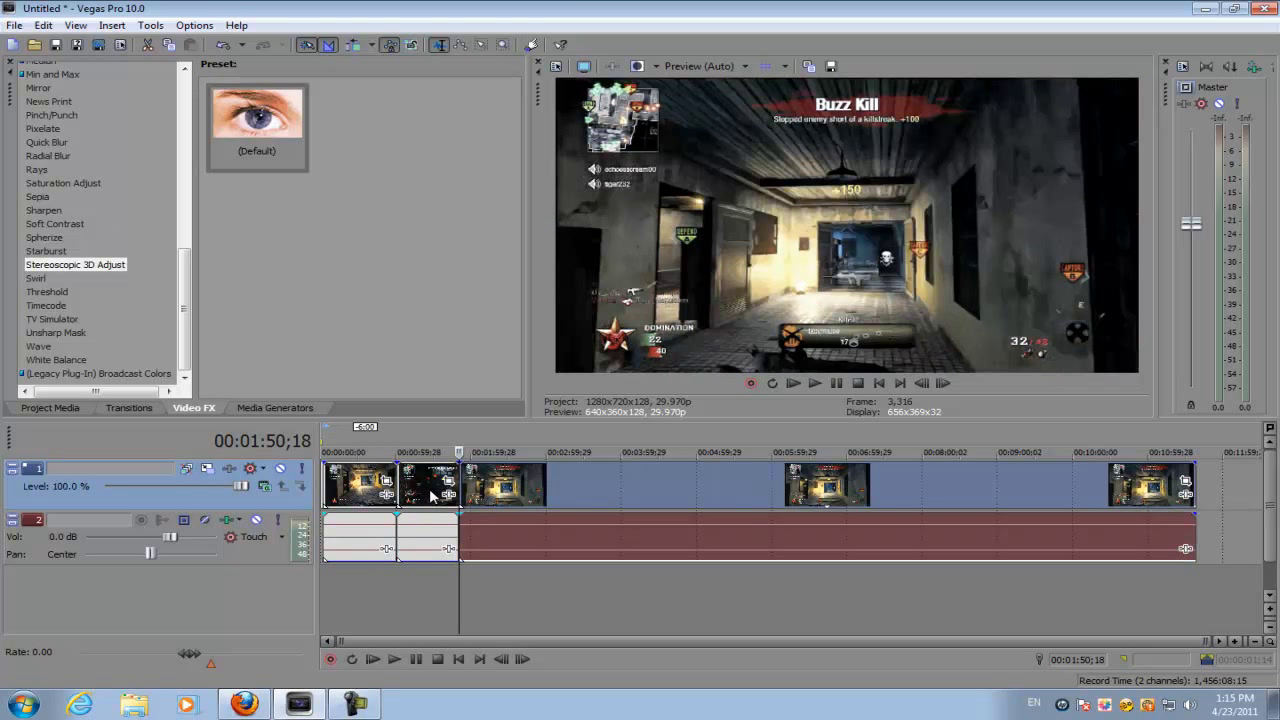
{"action": "right_click", "coordinate": [436, 499]}
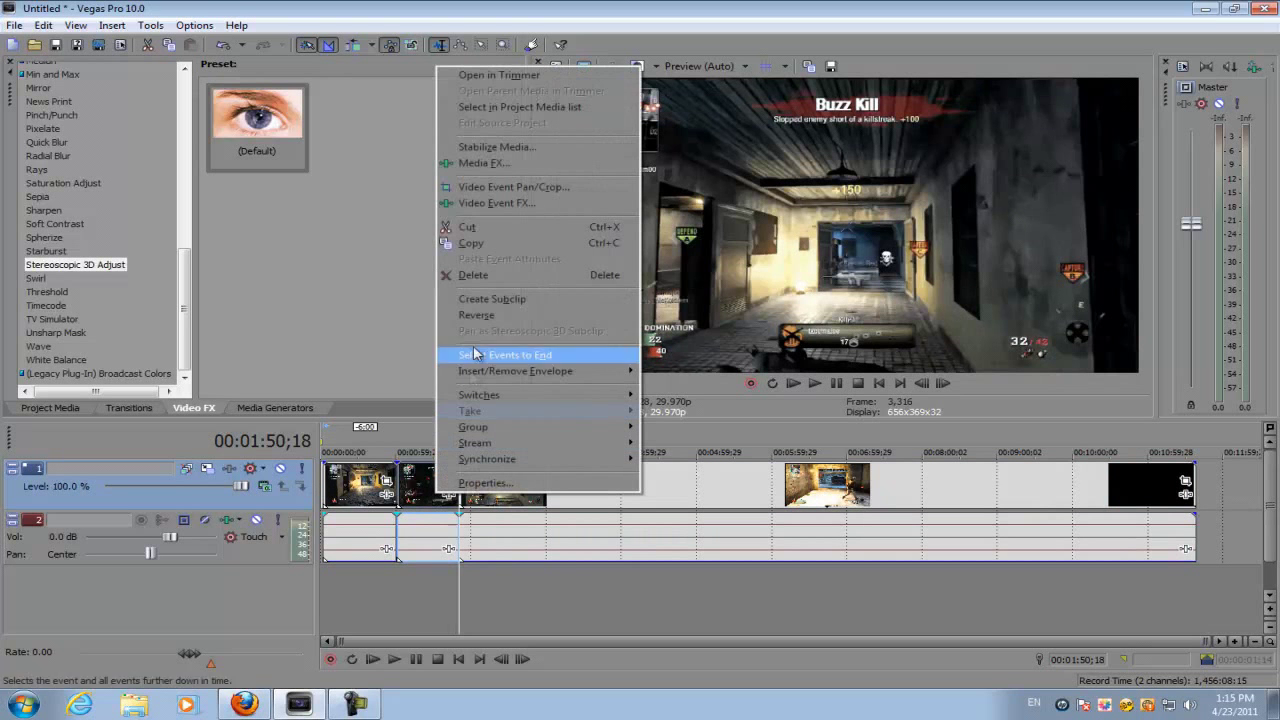
{"action": "left_click", "coordinate": [487, 280]}
{"action": "scroll", "coordinate": [590, 516], "scroll_direction": "up", "scroll_amount": 3}
{"action": "scroll", "coordinate": [590, 516], "scroll_direction": "up", "scroll_amount": 3}
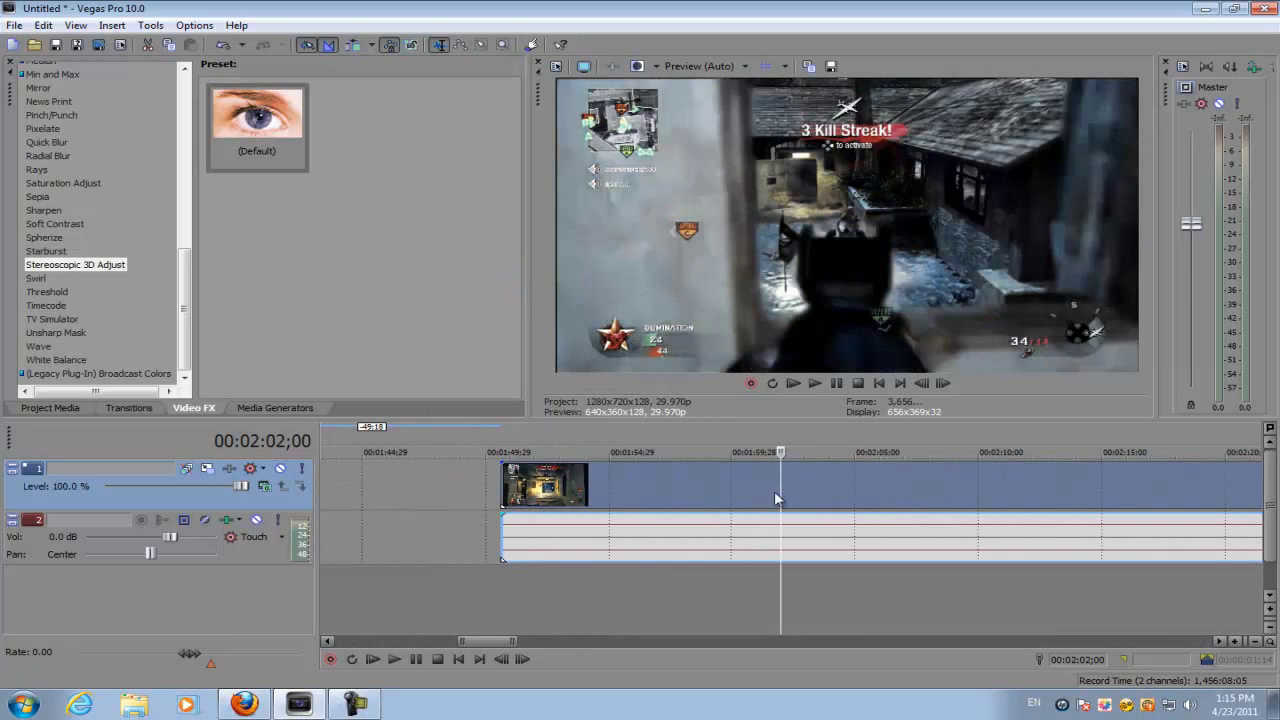
{"action": "left_click", "coordinate": [858, 489]}
{"action": "double_click", "coordinate": [858, 489]}
{"action": "left_click", "coordinate": [851, 489]}
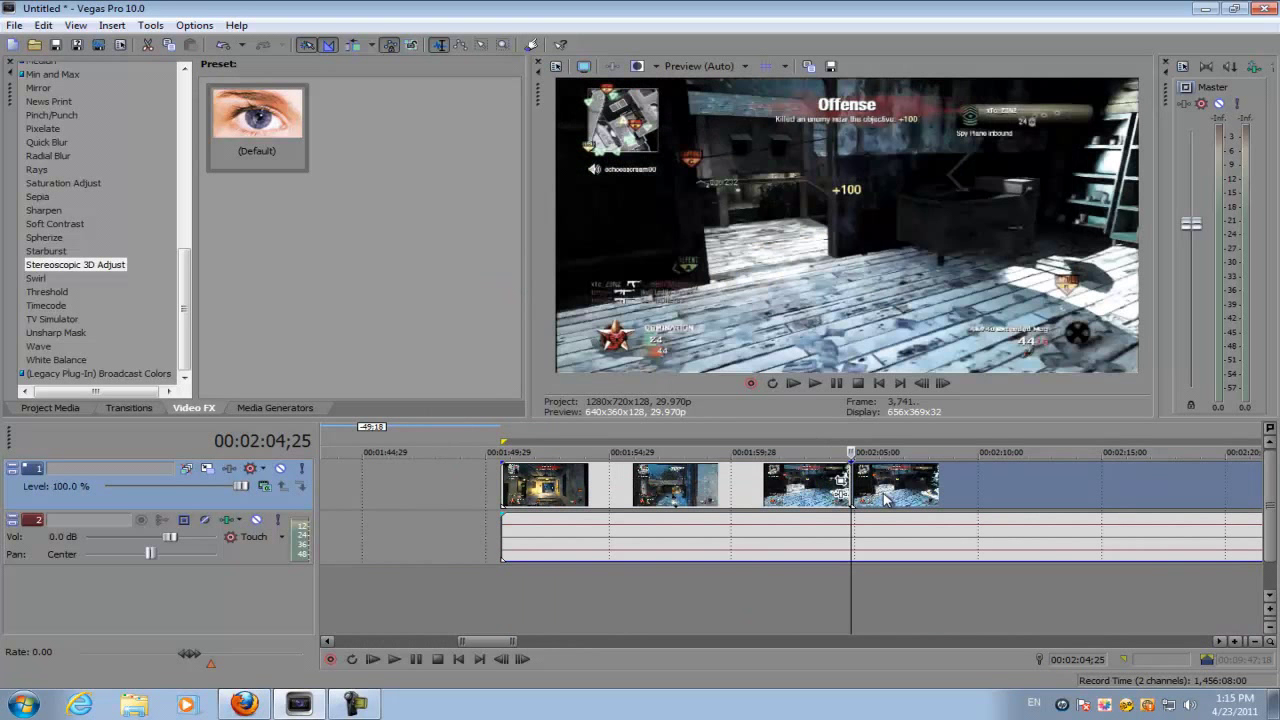
{"action": "right_click", "coordinate": [884, 490]}
{"action": "left_click", "coordinate": [926, 284]}
Delete the leftover gameplay audio events and move the short clip left toward the others.
{"action": "scroll", "coordinate": [780, 540], "scroll_direction": "down", "scroll_amount": 5}
{"action": "left_click", "coordinate": [814, 550]}
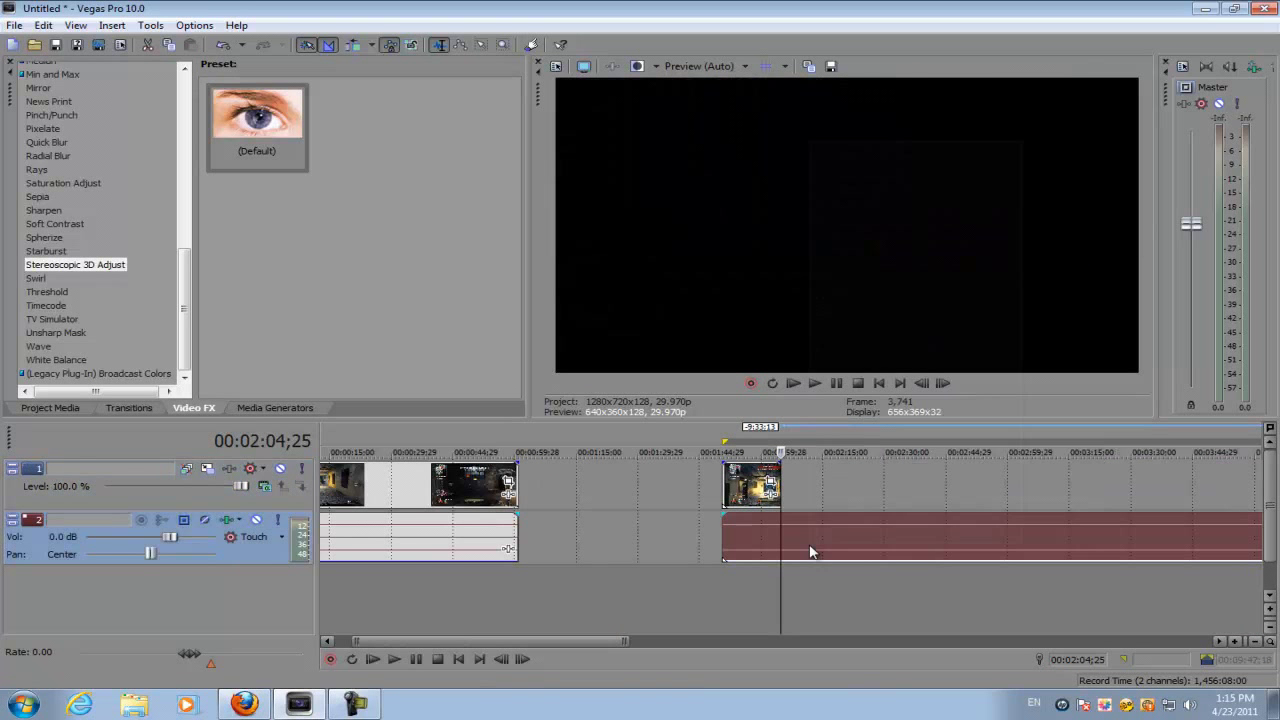
{"action": "right_click", "coordinate": [812, 545]}
{"action": "left_click", "coordinate": [848, 342]}
{"action": "scroll", "coordinate": [743, 500], "scroll_direction": "down", "scroll_amount": 2}
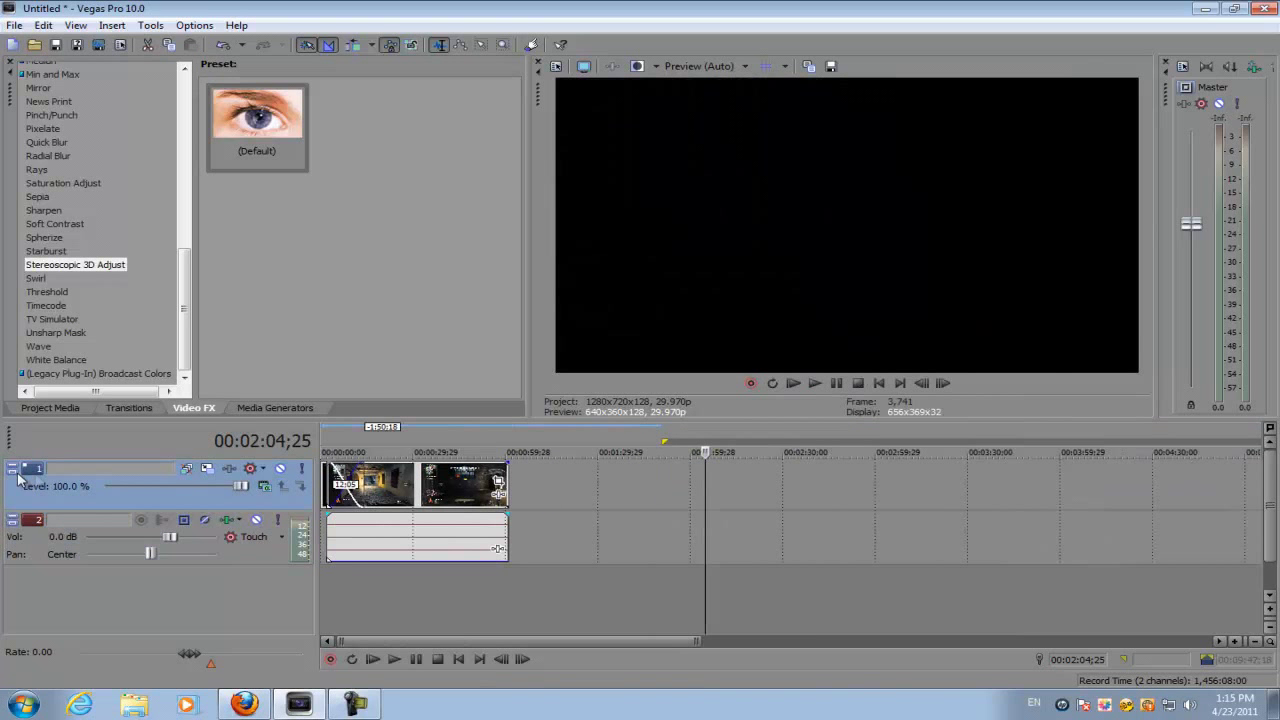
{"action": "left_click_drag", "start_coordinate": [672, 490], "coordinate": [544, 490]}
{"action": "left_click", "coordinate": [437, 540]}
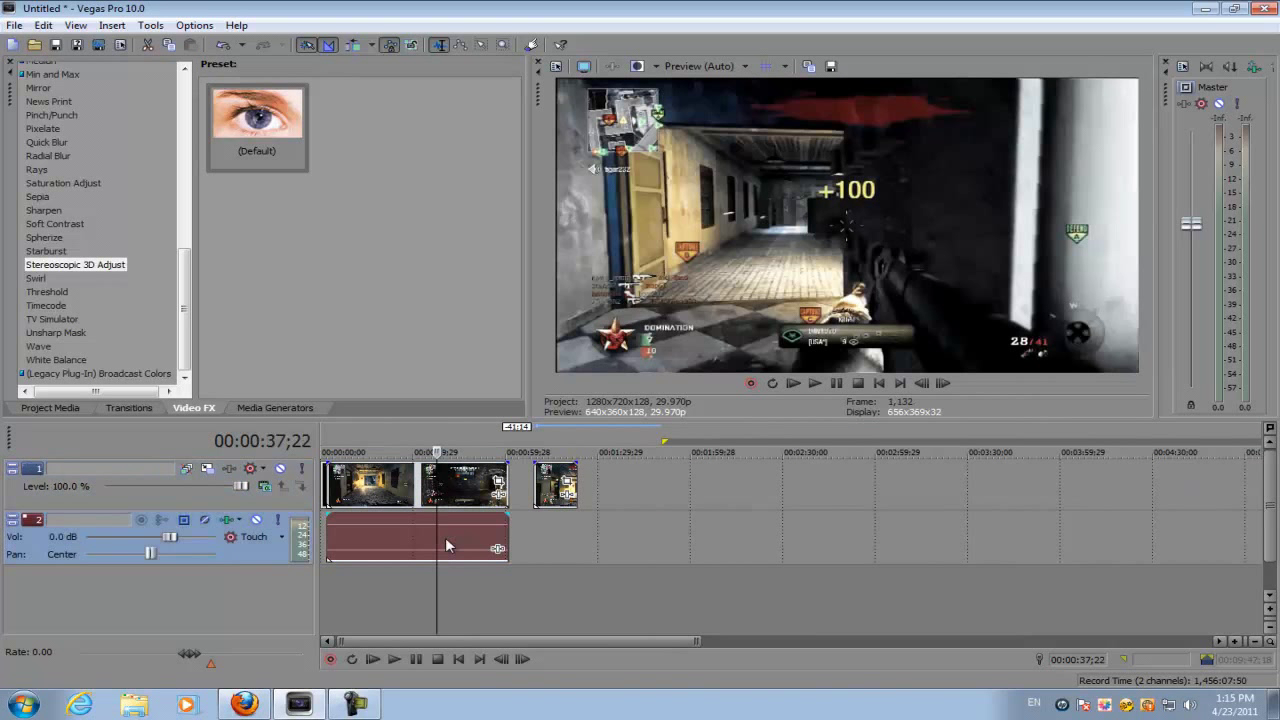
{"action": "right_click", "coordinate": [437, 540]}
{"action": "left_click", "coordinate": [480, 338]}
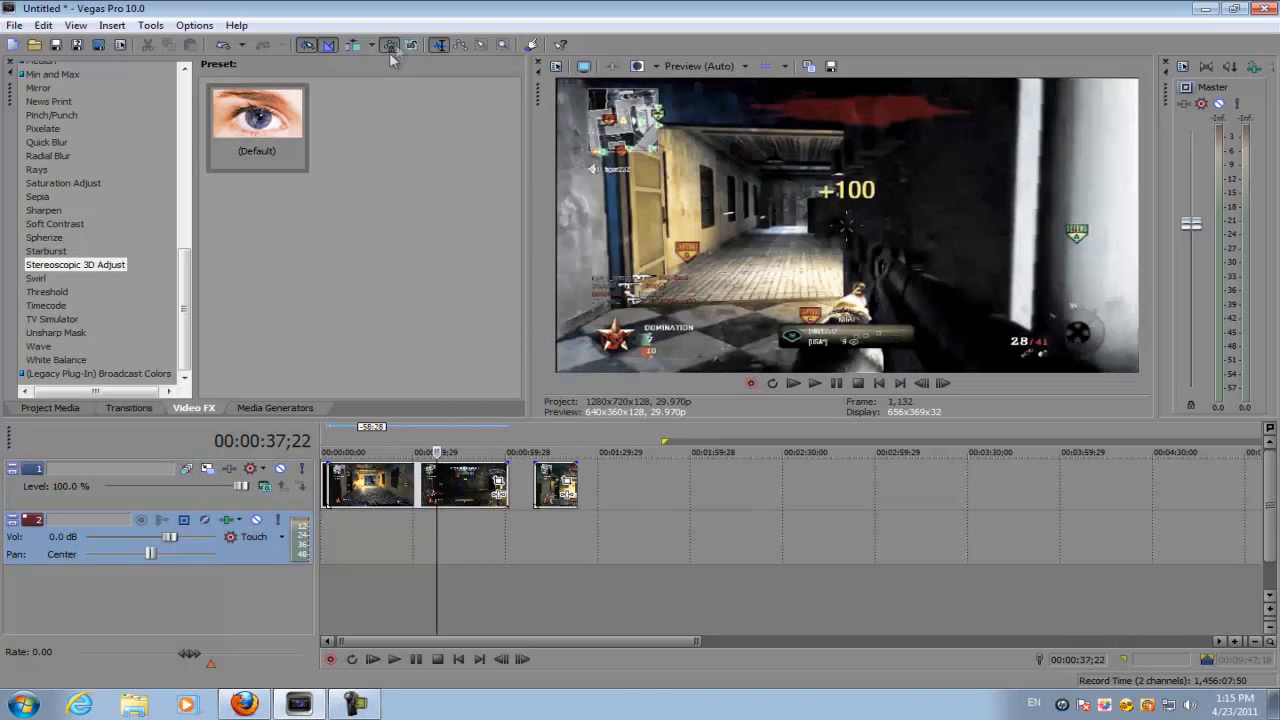
{"action": "left_click", "coordinate": [481, 44]}
Reorder the first two gameplay clips on track 1, returning the first clip to the timeline start.
{"action": "left_click_drag", "start_coordinate": [510, 545], "coordinate": [324, 480]}
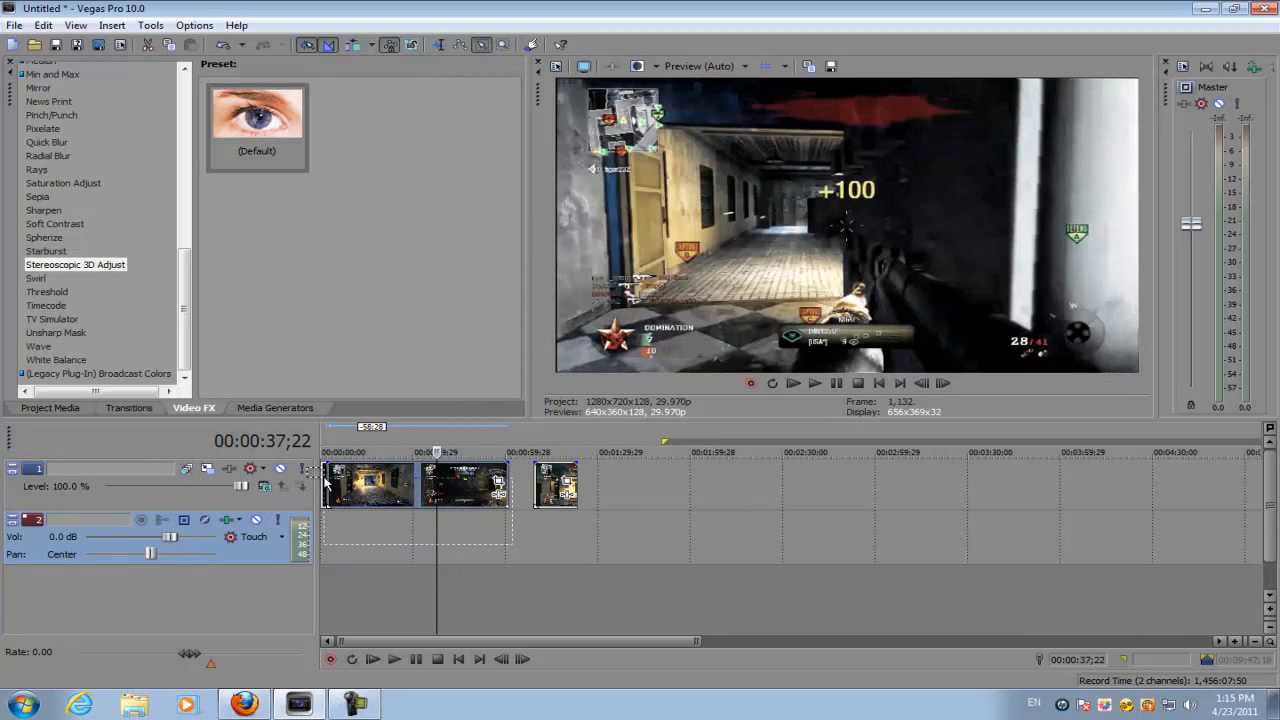
{"action": "left_click_drag", "start_coordinate": [459, 485], "coordinate": [527, 487]}
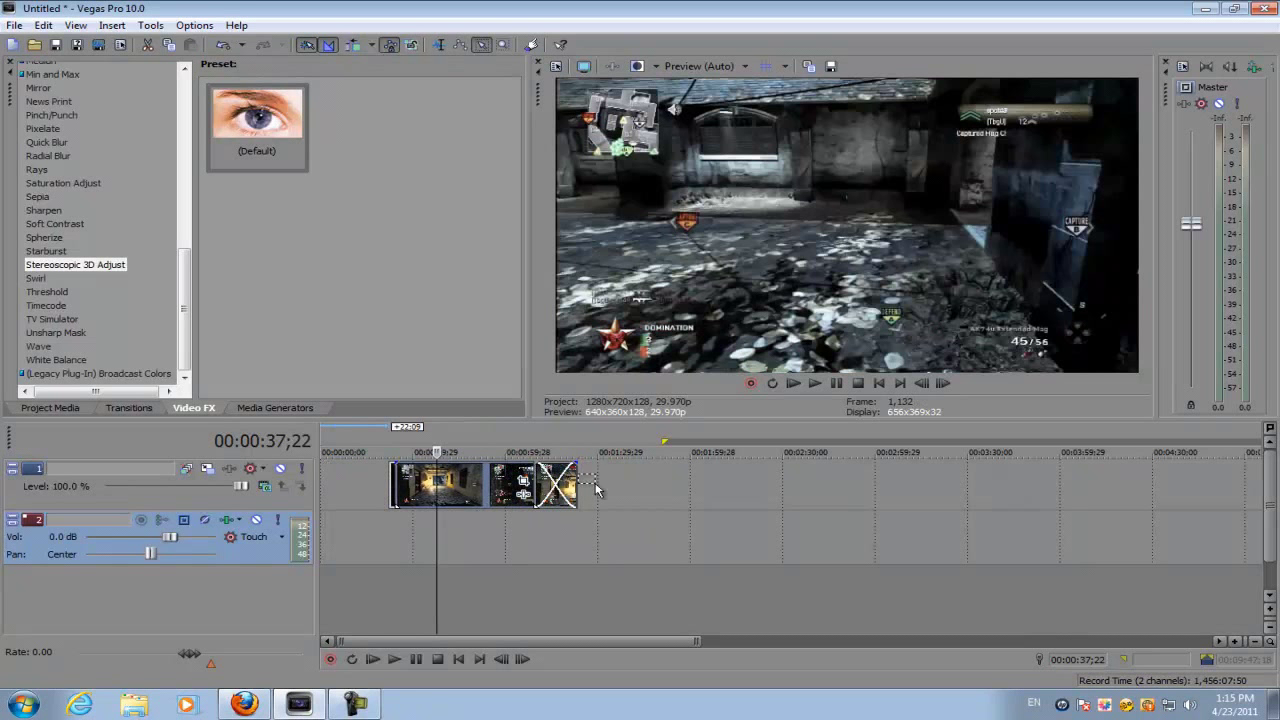
{"action": "left_click_drag", "start_coordinate": [445, 495], "coordinate": [651, 500]}
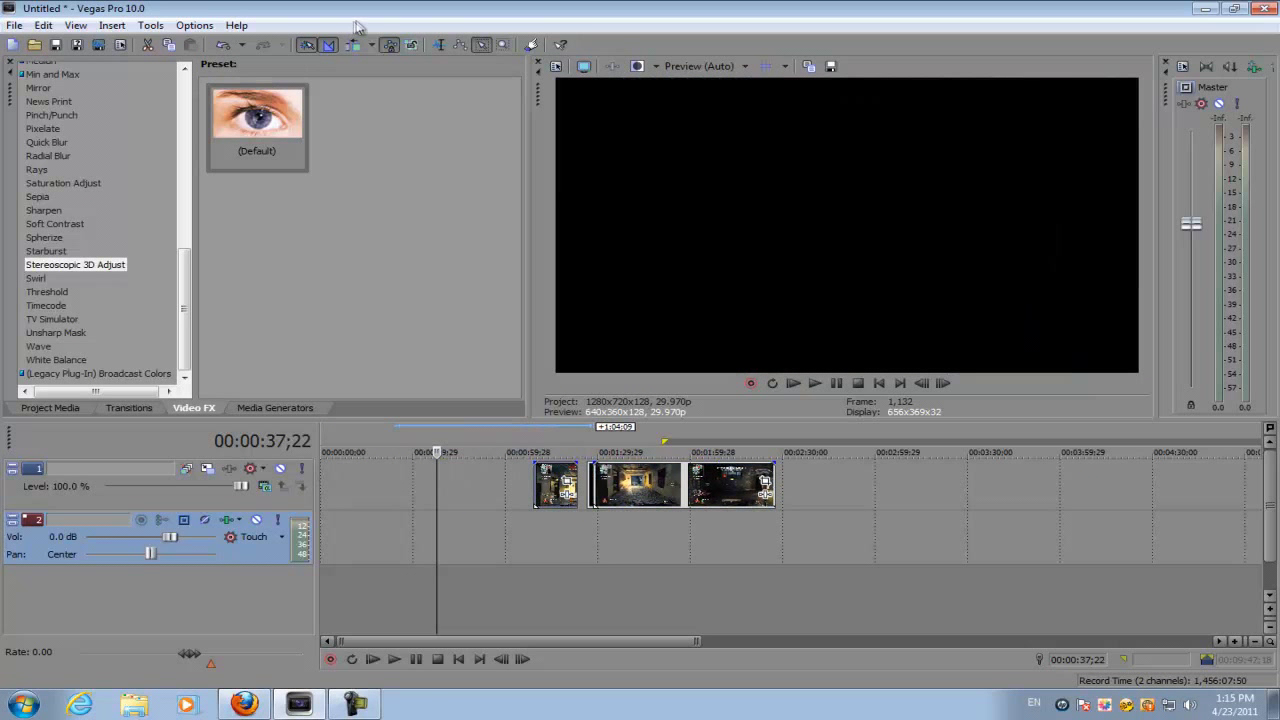
{"action": "left_click_drag", "start_coordinate": [556, 485], "coordinate": [343, 485]}
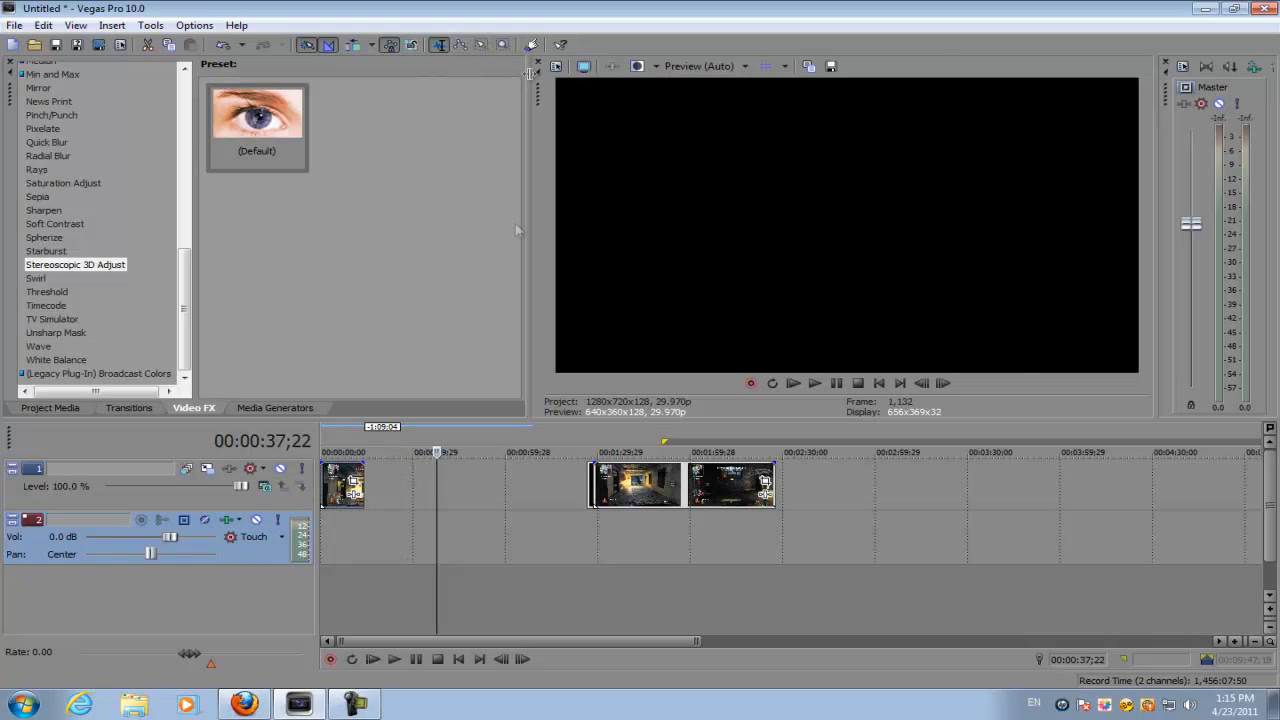
Shift both track 1 clips left, then overlap the image onto the next clip as a one-second crossfade.
{"action": "left_click", "coordinate": [481, 46]}
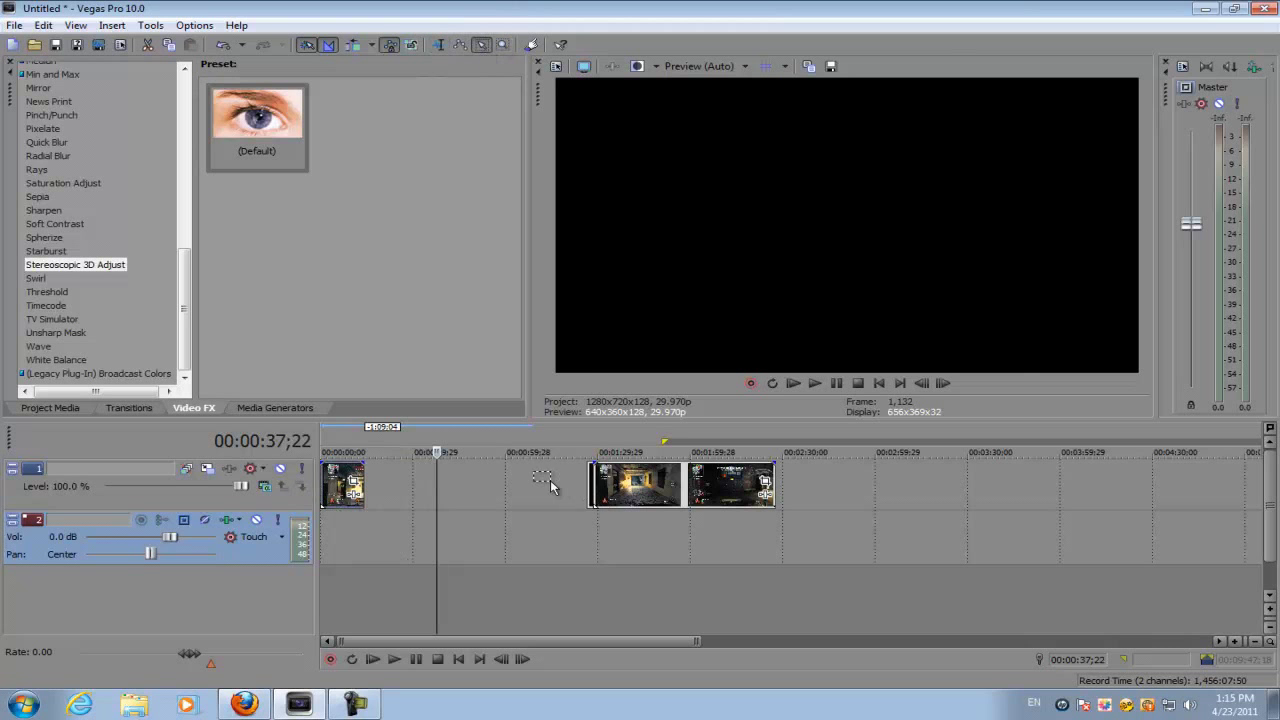
{"action": "left_click_drag", "start_coordinate": [551, 486], "coordinate": [811, 491]}
{"action": "left_click_drag", "start_coordinate": [682, 492], "coordinate": [362, 476]}
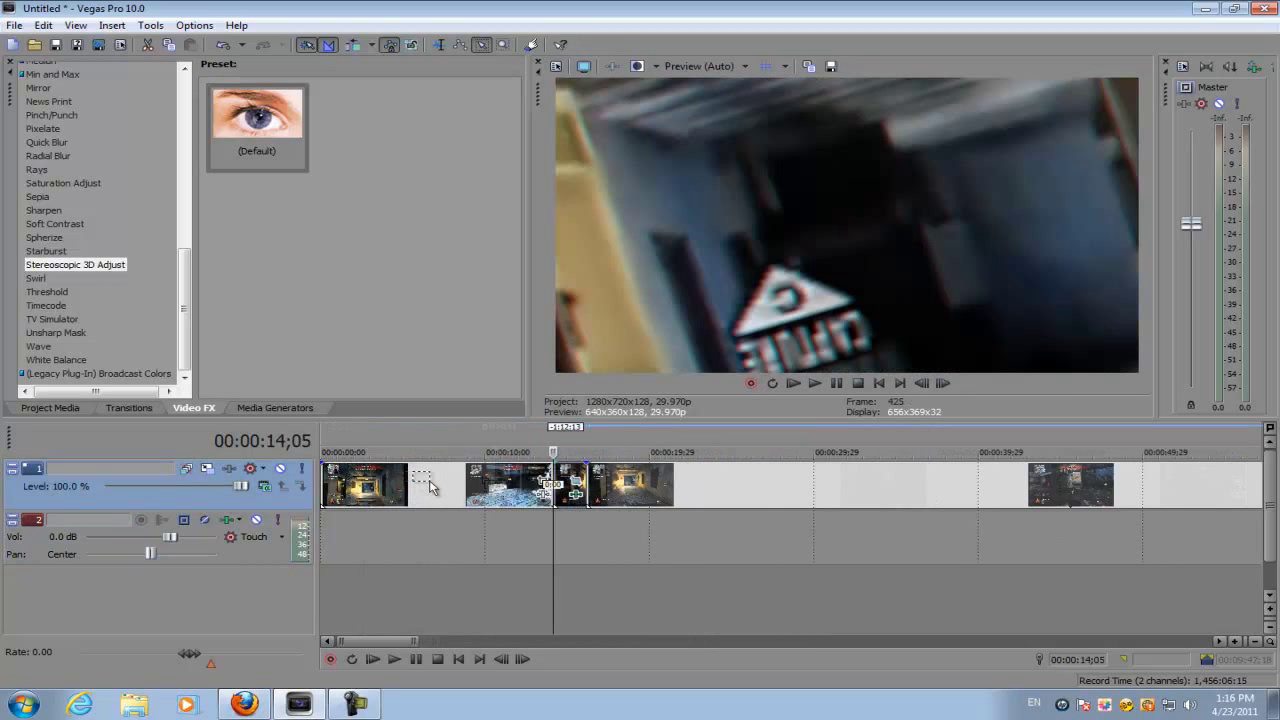
{"action": "scroll", "coordinate": [430, 486], "scroll_direction": "up", "scroll_amount": 3}
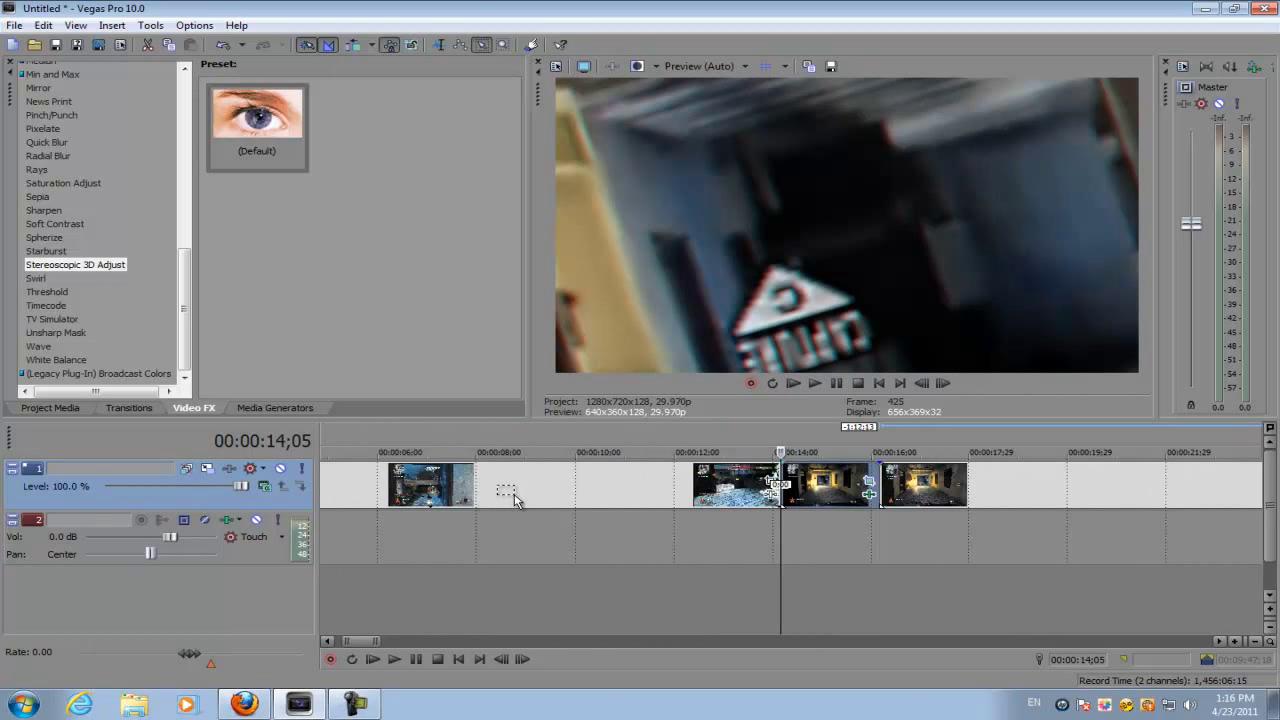
{"action": "left_click", "coordinate": [438, 46]}
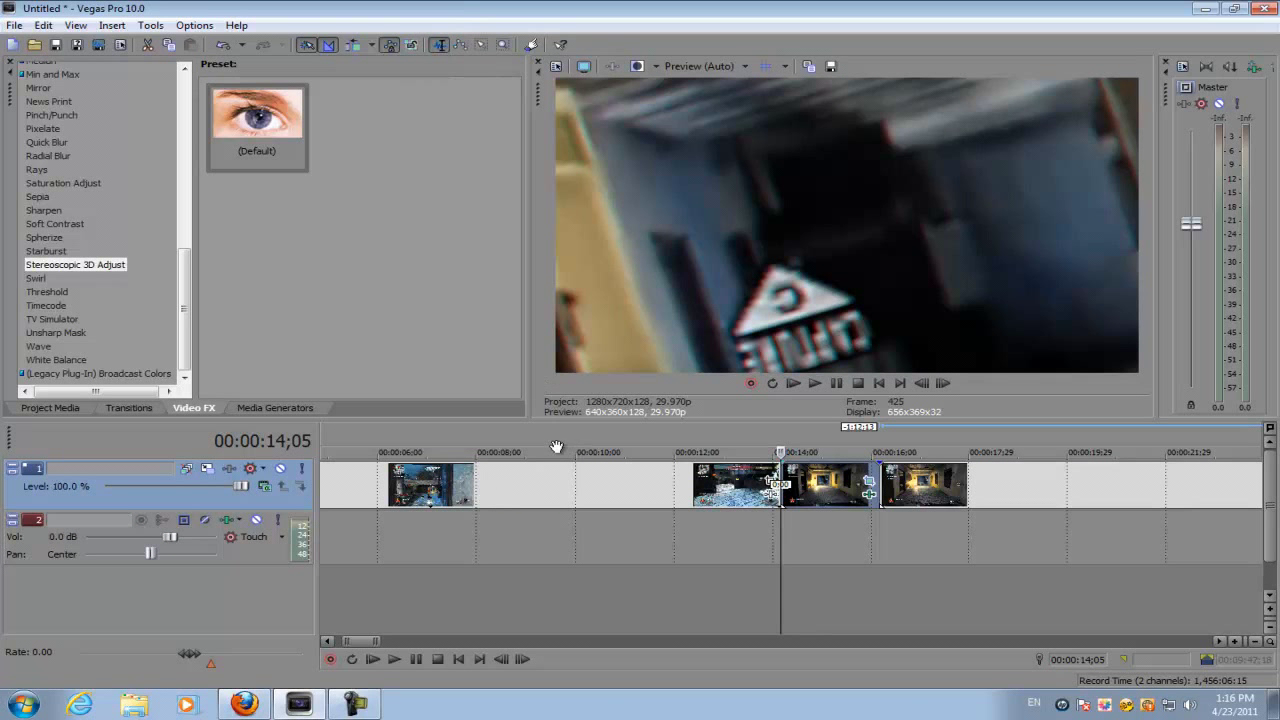
{"action": "left_click", "coordinate": [556, 489]}
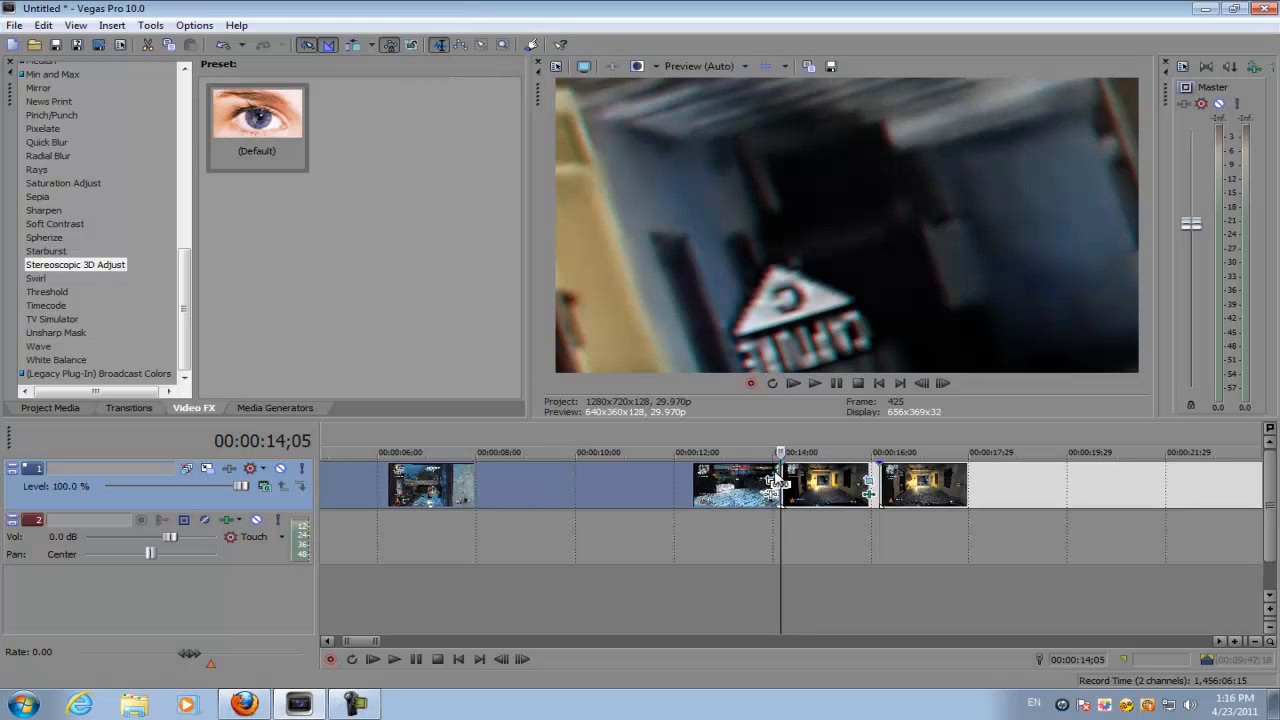
{"action": "left_click_drag", "start_coordinate": [773, 482], "coordinate": [806, 485]}
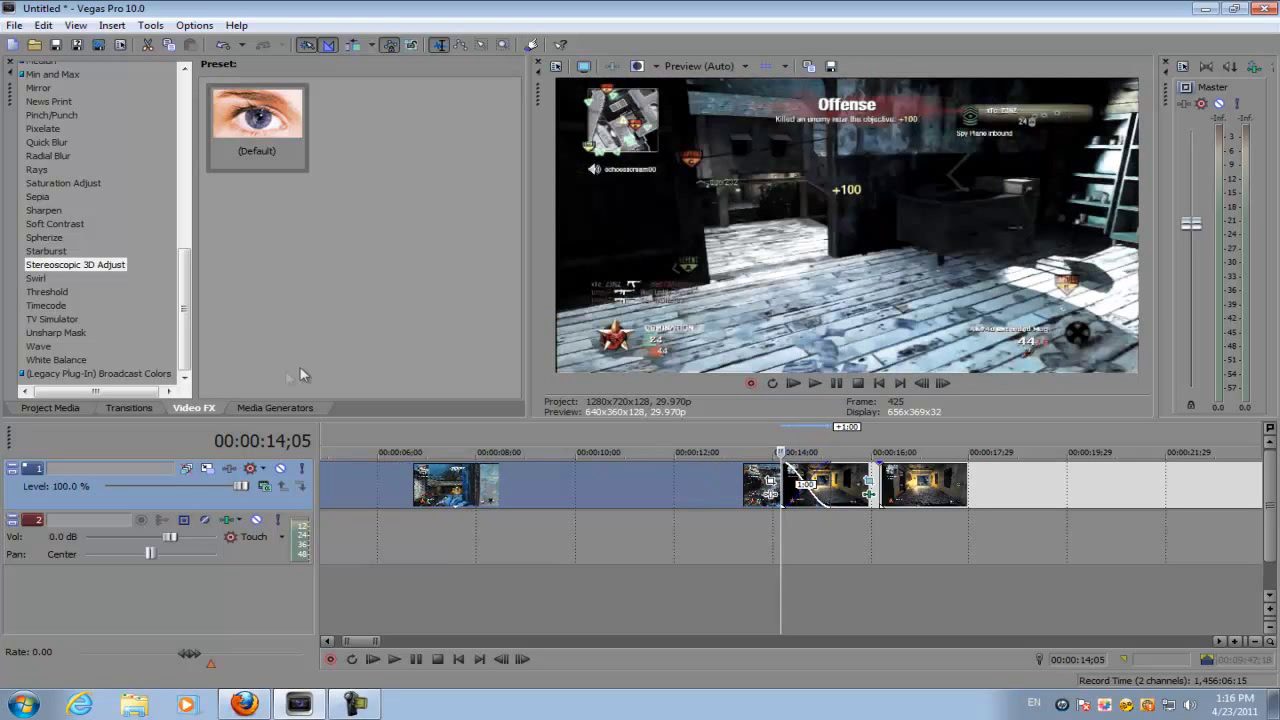
{"action": "left_click", "coordinate": [130, 410]}
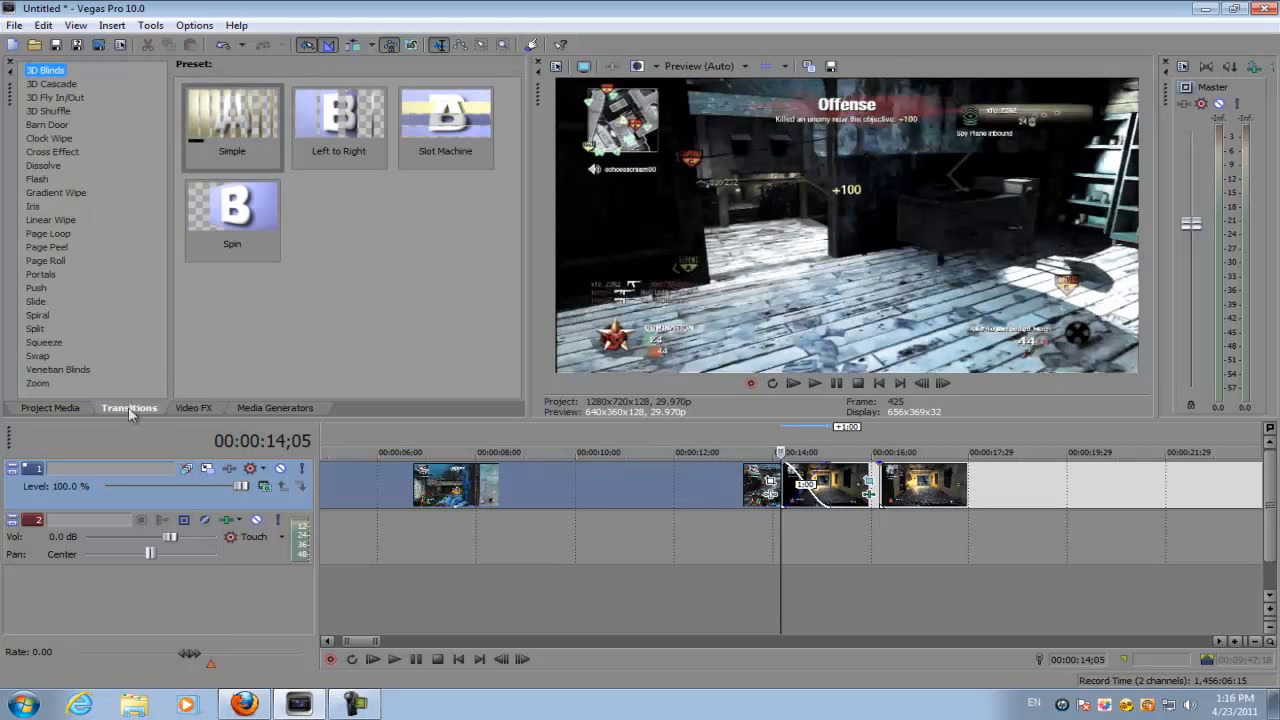
{"action": "left_click", "coordinate": [187, 412]}
{"action": "left_click", "coordinate": [48, 211]}
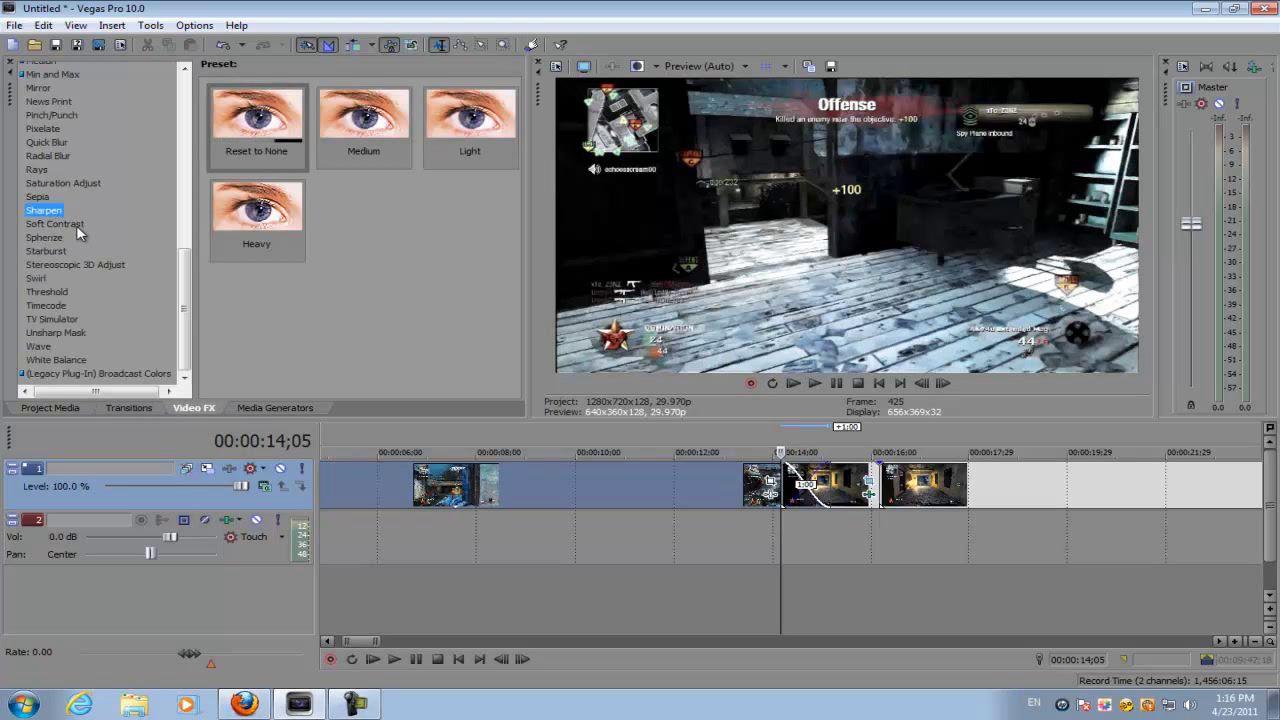
{"action": "scroll", "coordinate": [79, 220], "scroll_direction": "up", "scroll_amount": 4}
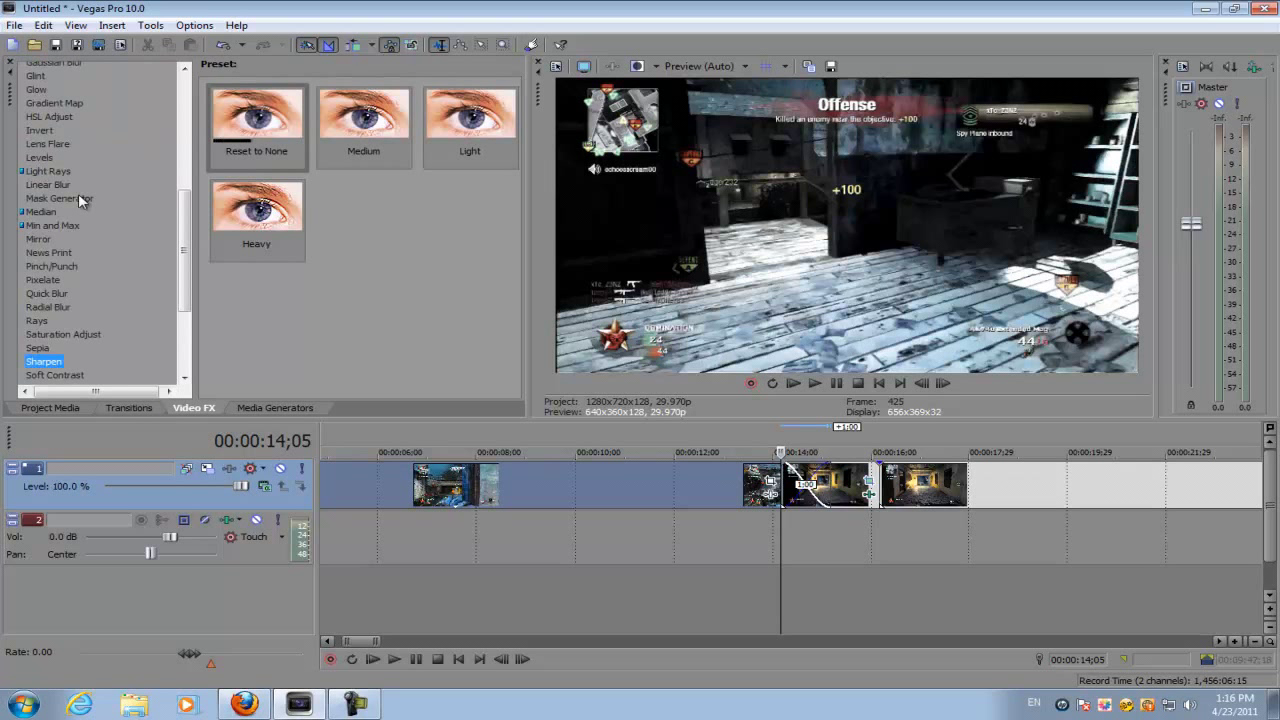
{"action": "left_click", "coordinate": [53, 294]}
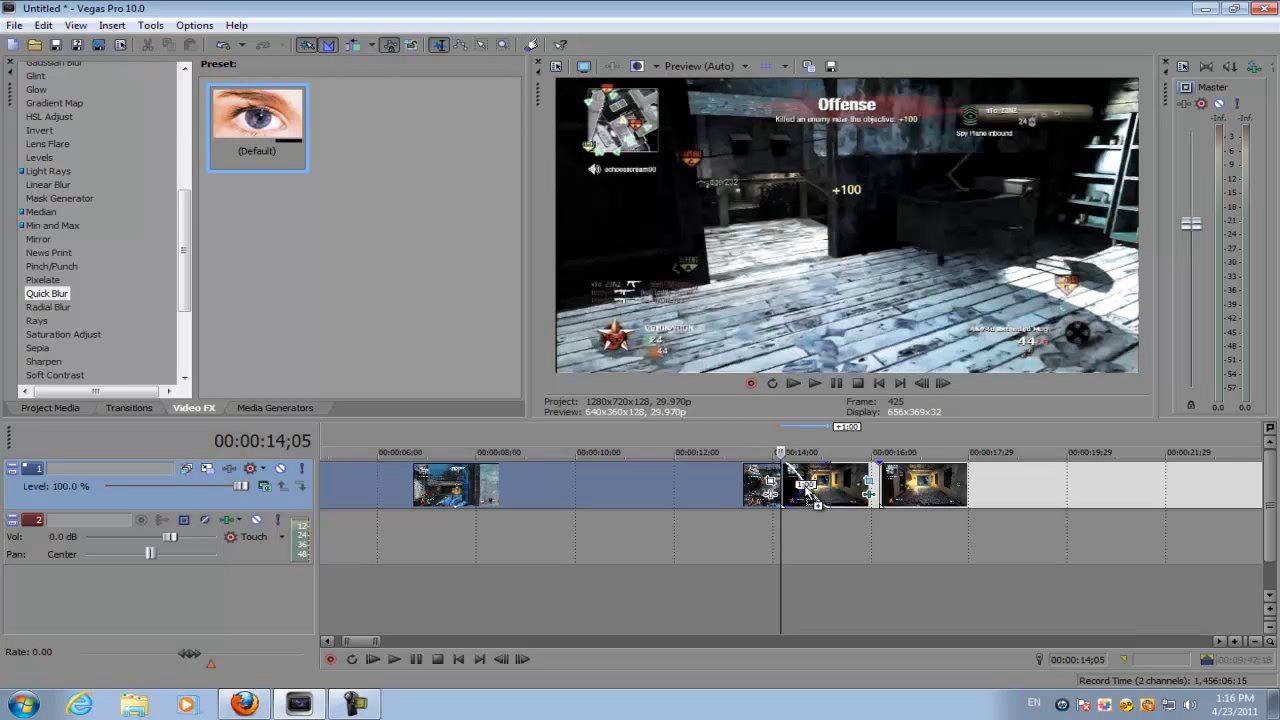
{"action": "left_click", "coordinate": [809, 478]}
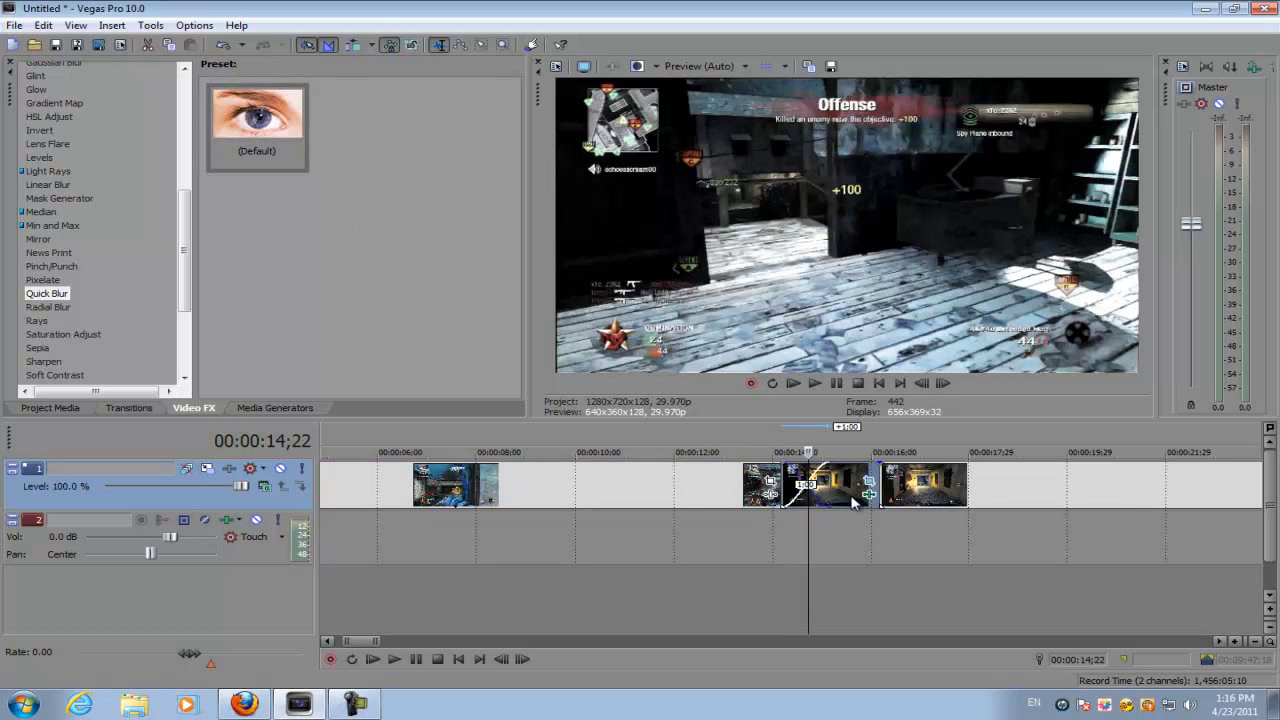
{"action": "scroll", "coordinate": [810, 480], "scroll_direction": "up", "scroll_amount": 5}
{"action": "scroll", "coordinate": [812, 516], "scroll_direction": "down", "scroll_amount": 5}
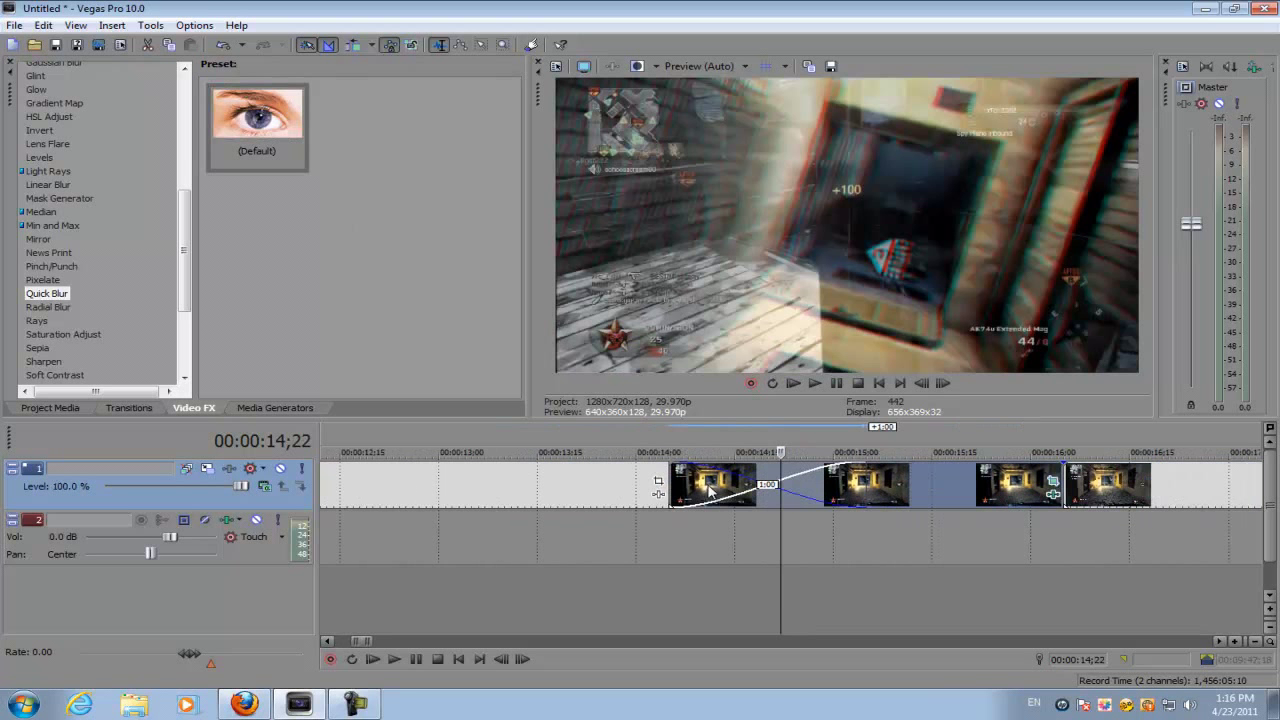
{"action": "left_click_drag", "start_coordinate": [257, 125], "coordinate": [748, 495]}
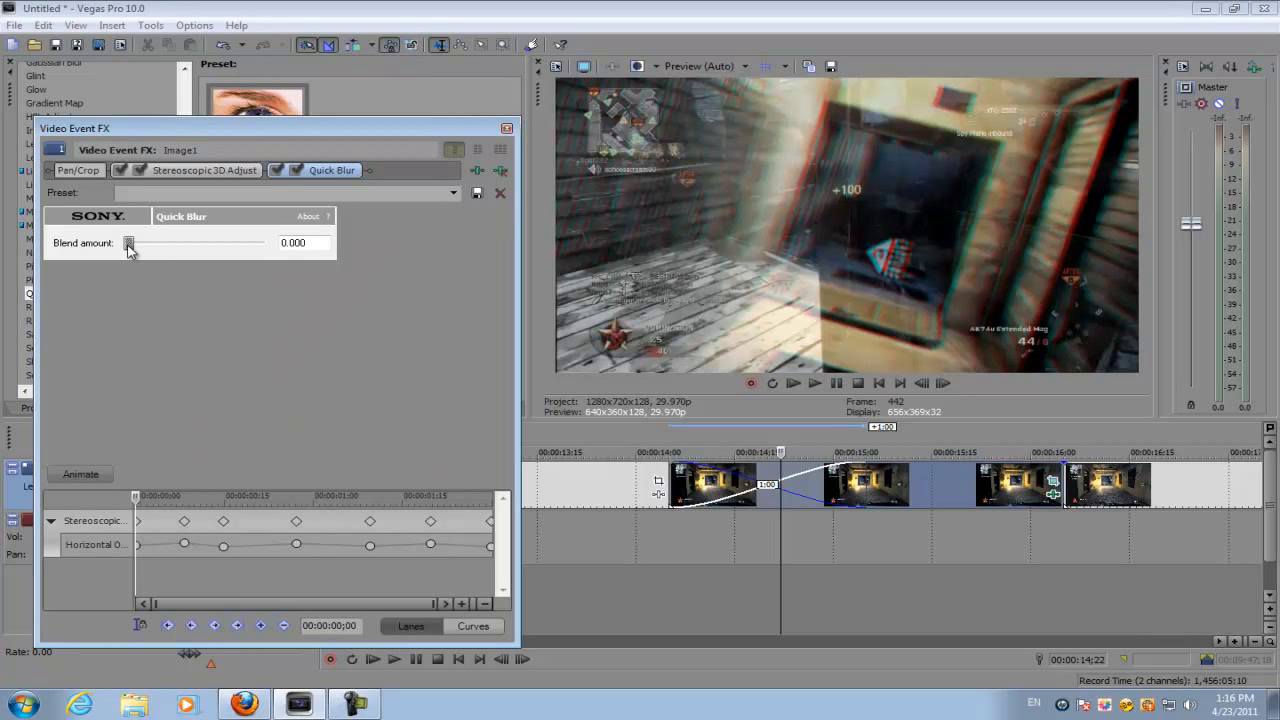
{"action": "left_click_drag", "start_coordinate": [129, 248], "coordinate": [285, 258]}
{"action": "left_click", "coordinate": [499, 172]}
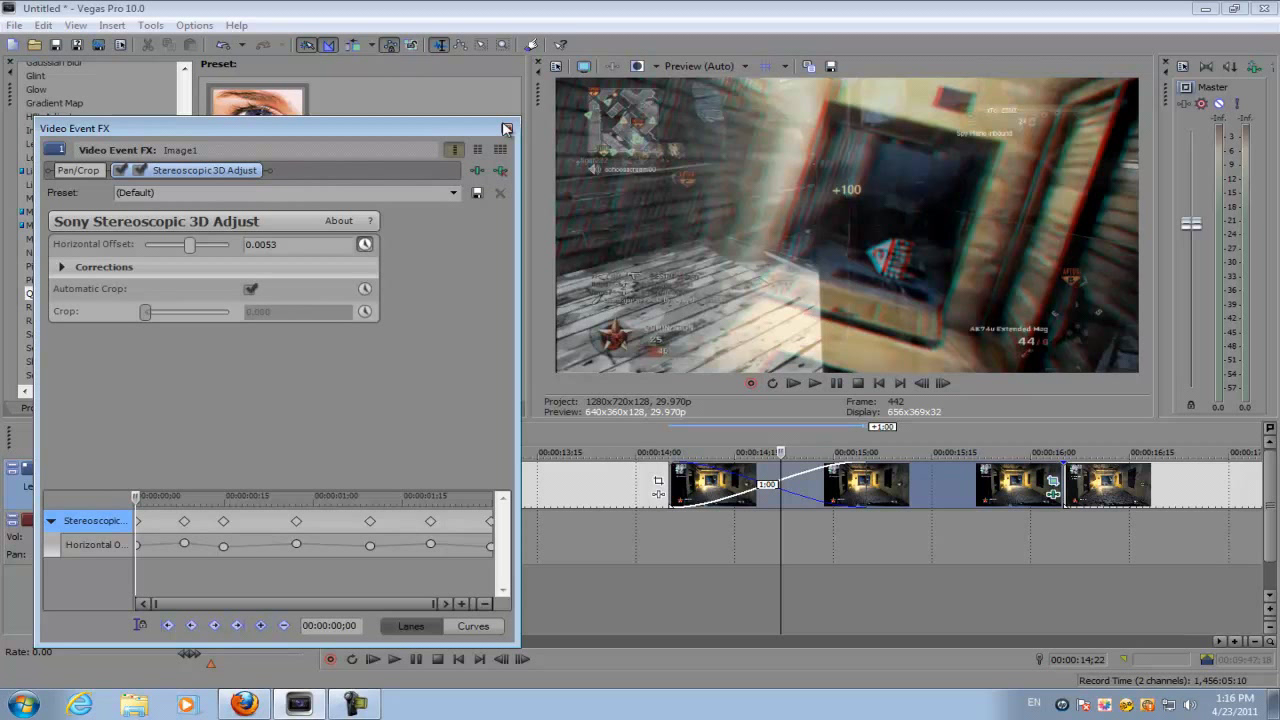
{"action": "left_click", "coordinate": [506, 129]}
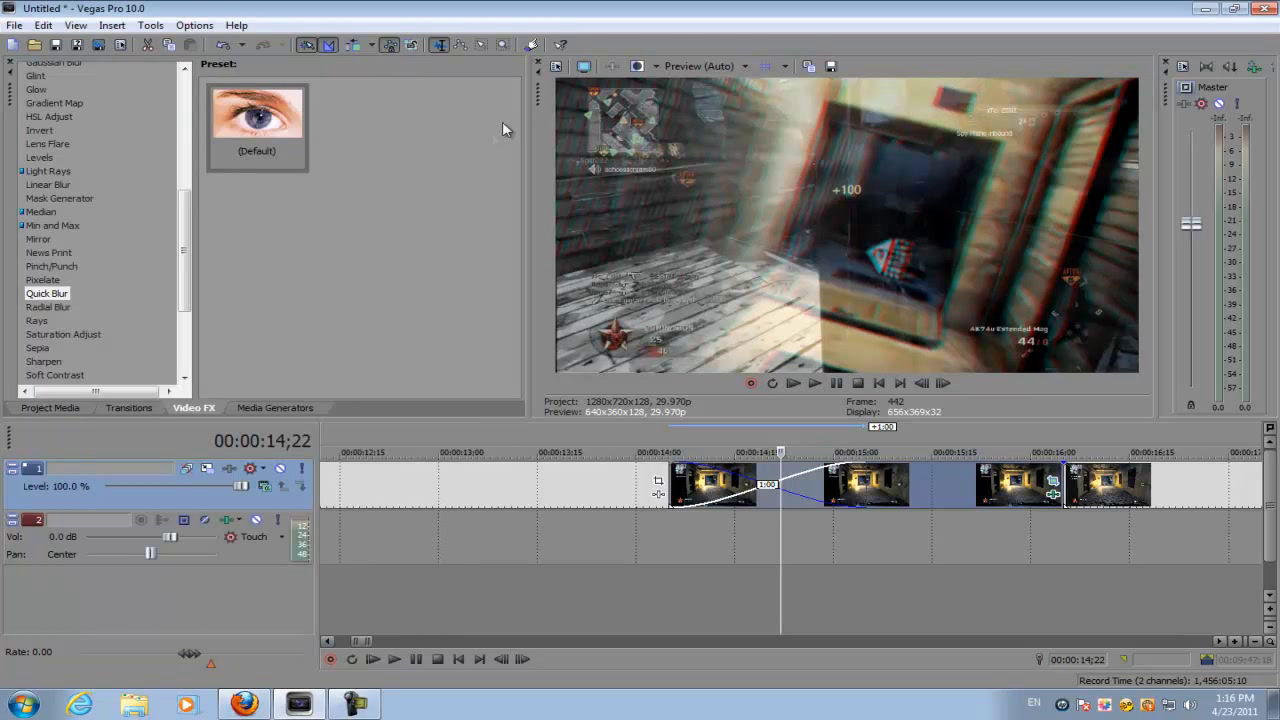
Apply the Flash transition's Soft Flash preset to the crossfade between the image and gameplay.
{"action": "left_click", "coordinate": [129, 407]}
{"action": "left_click", "coordinate": [55, 219]}
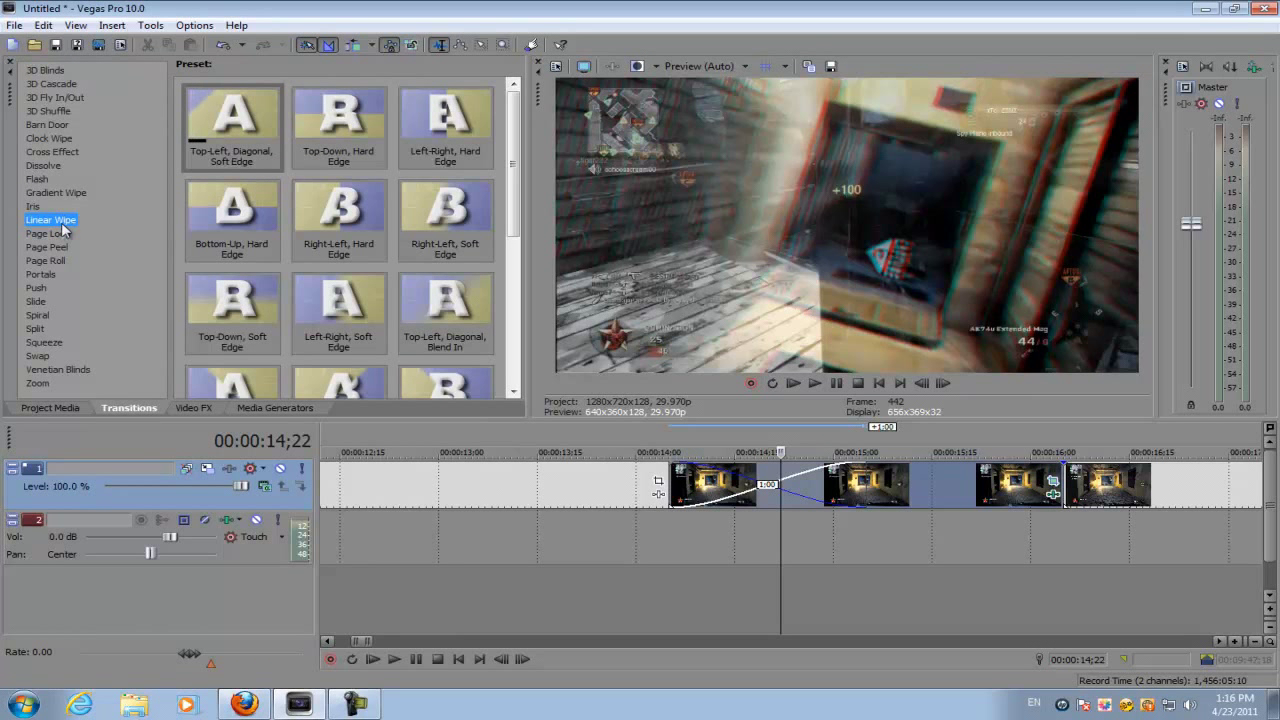
{"action": "left_click", "coordinate": [40, 179]}
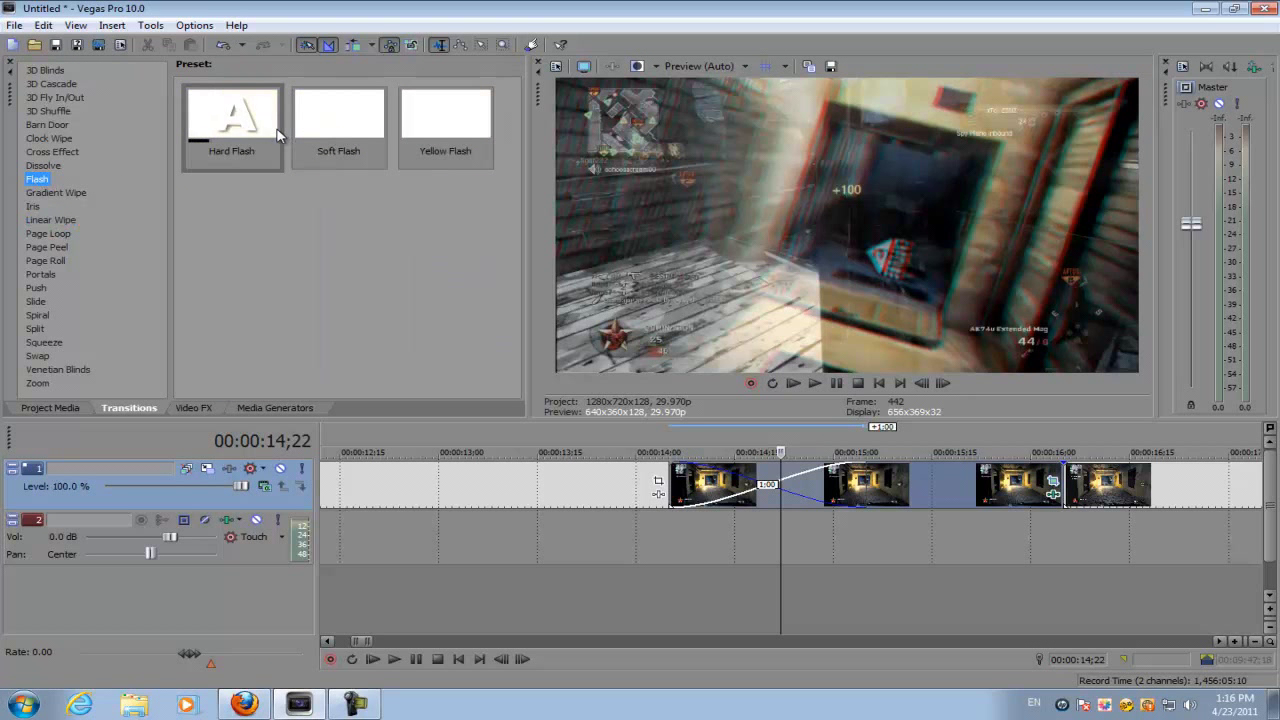
{"action": "left_click_drag", "start_coordinate": [357, 135], "coordinate": [800, 488]}
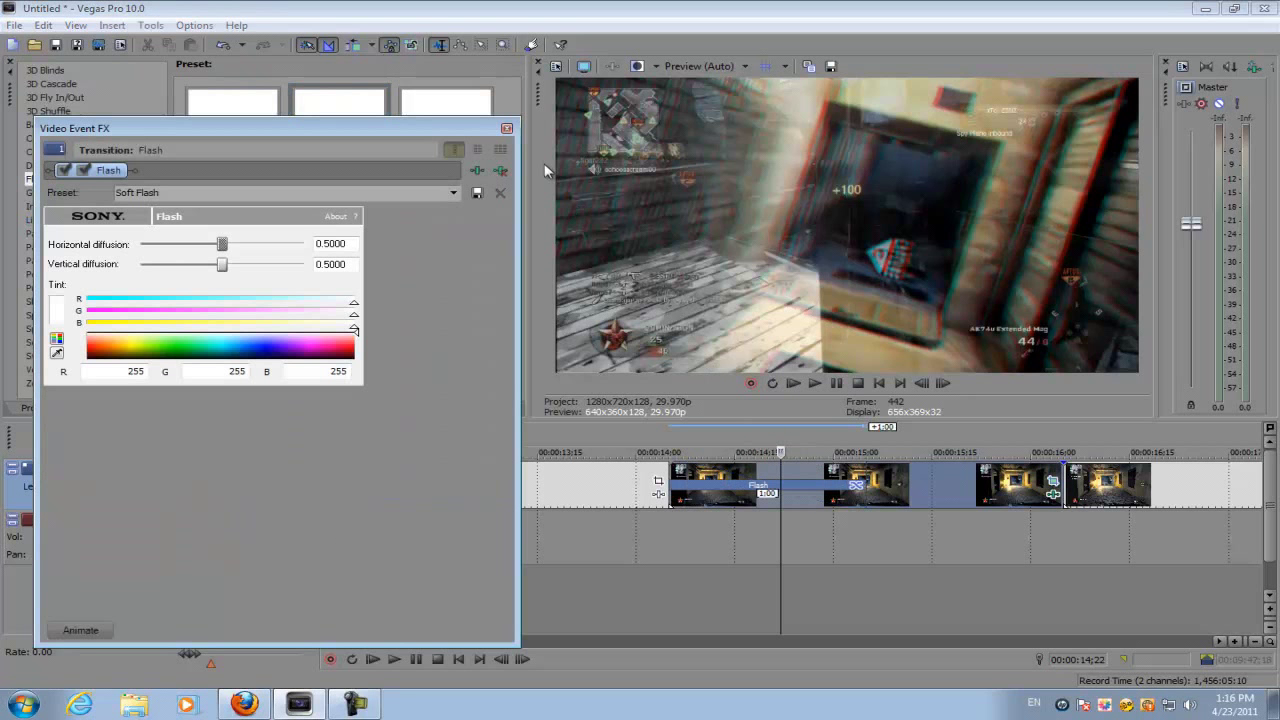
{"action": "left_click", "coordinate": [506, 128]}
Mark a time range on the timeline beginning at the start.
{"action": "scroll", "coordinate": [440, 510], "scroll_direction": "down", "scroll_amount": 5}
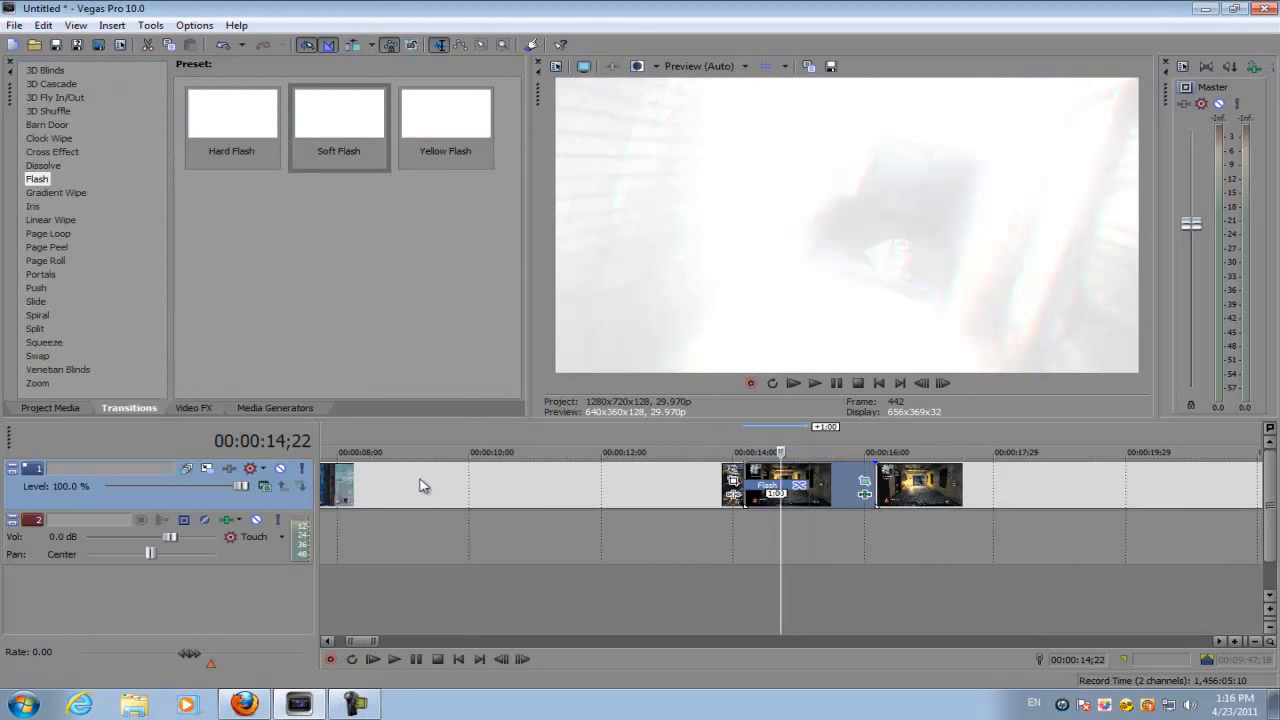
{"action": "scroll", "coordinate": [378, 480], "scroll_direction": "down", "scroll_amount": 2}
{"action": "left_click_drag", "start_coordinate": [321, 438], "coordinate": [534, 440]}
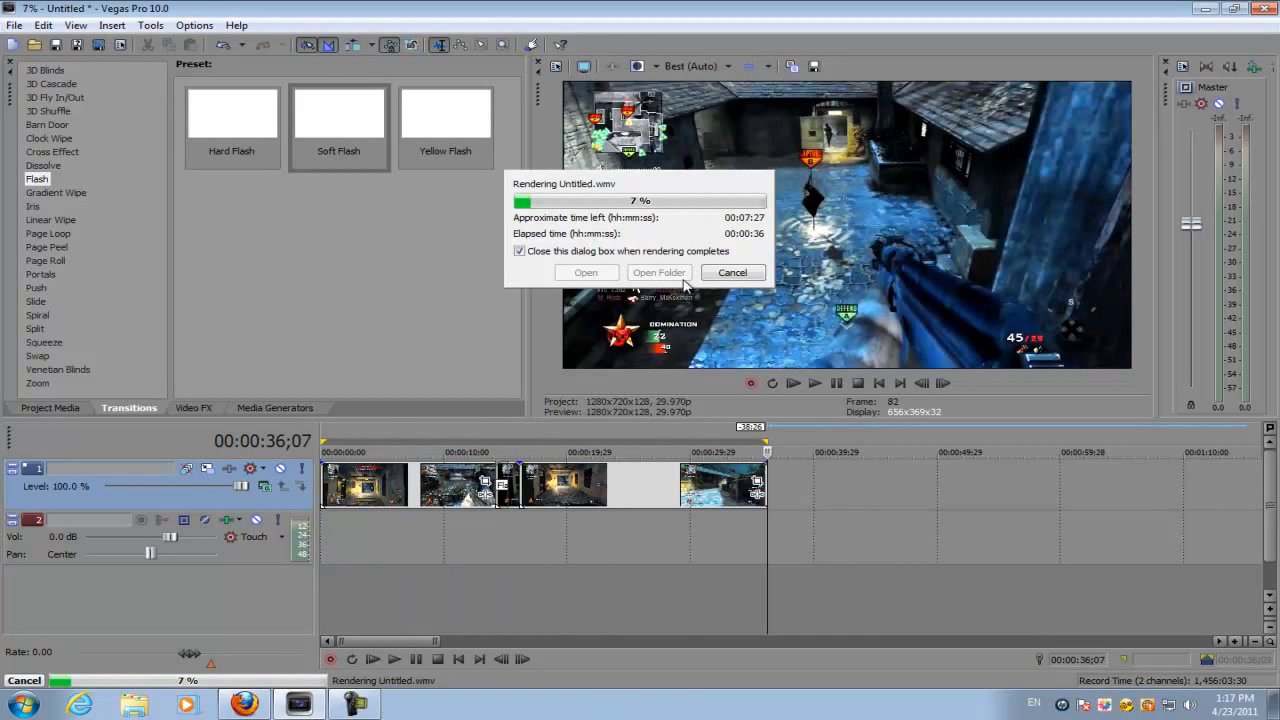